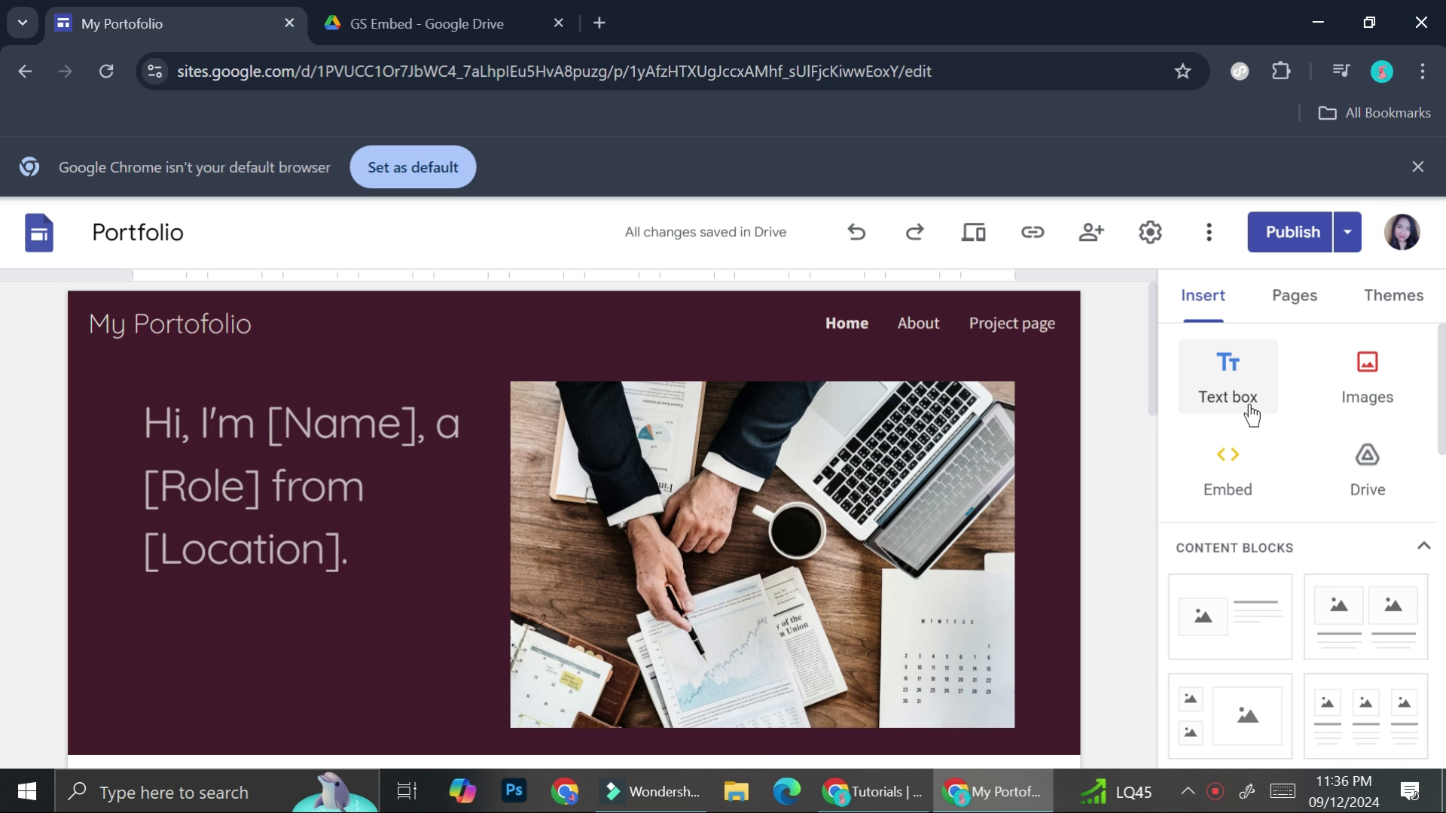
Step: Scroll the portfolio page down to Contact me!, then bring up the GS Embed Drive folder
scroll(358, 314, down, 5)
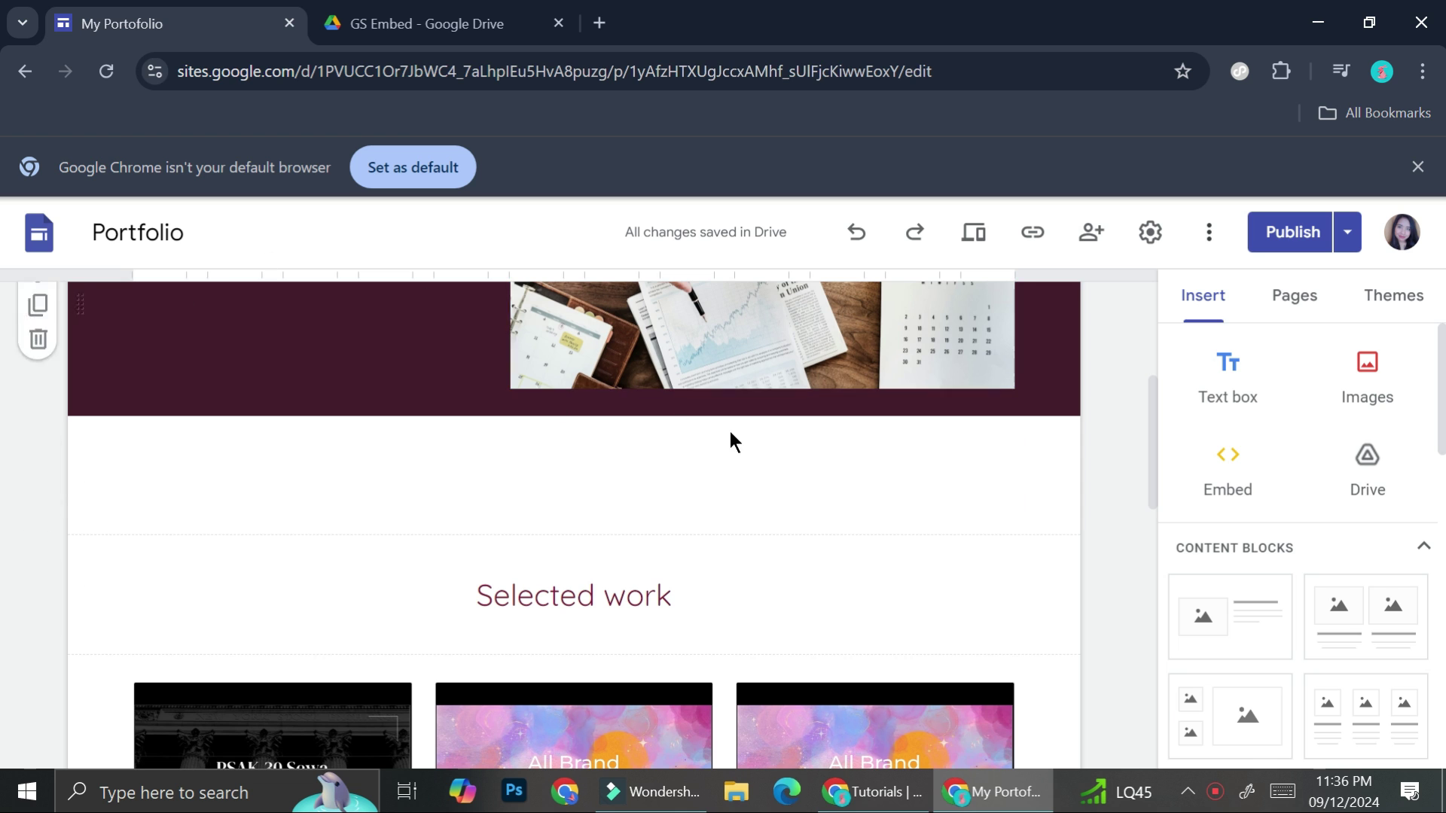
scroll(280, 468, down, 3)
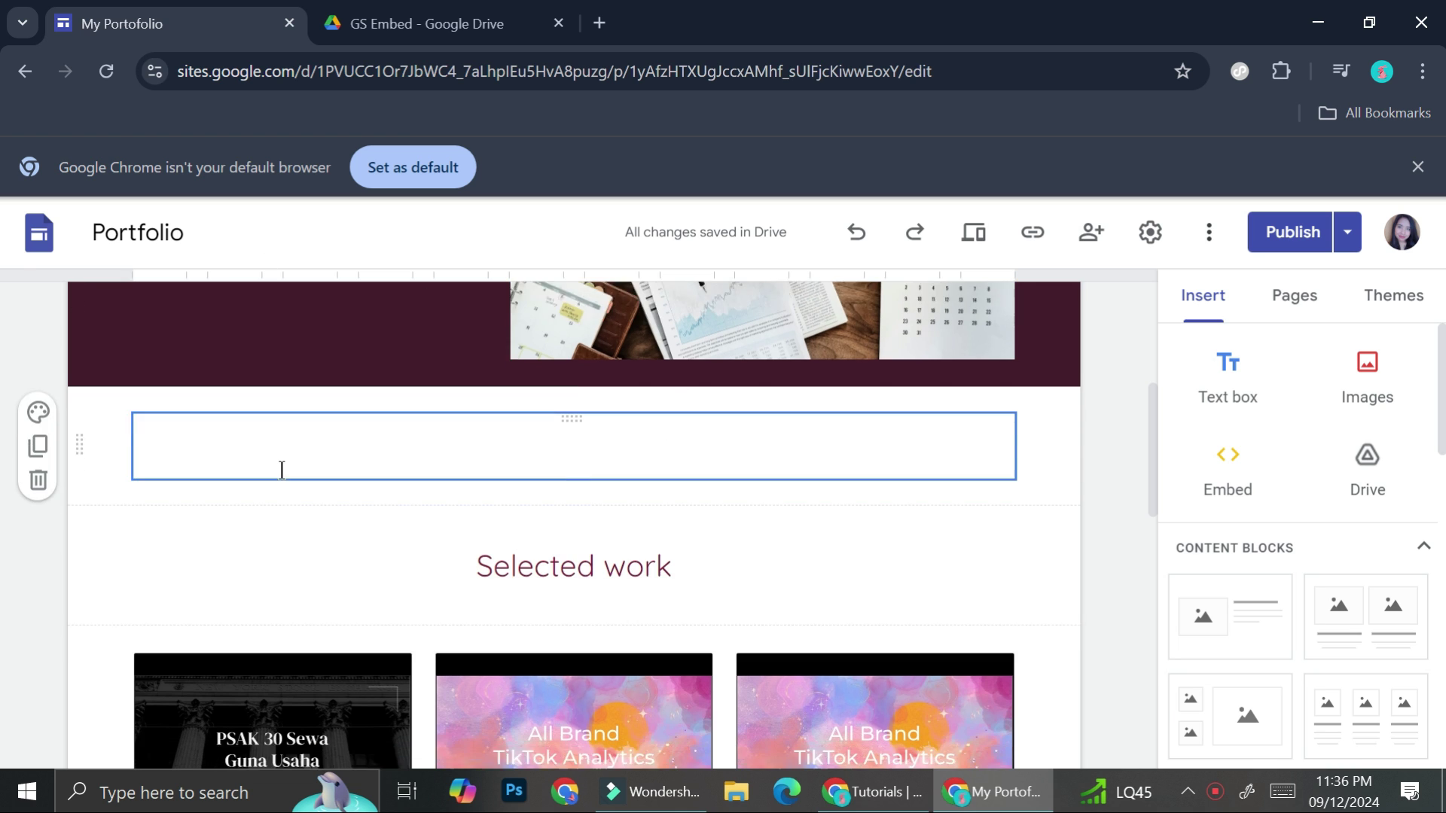
scroll(281, 469, down, 4)
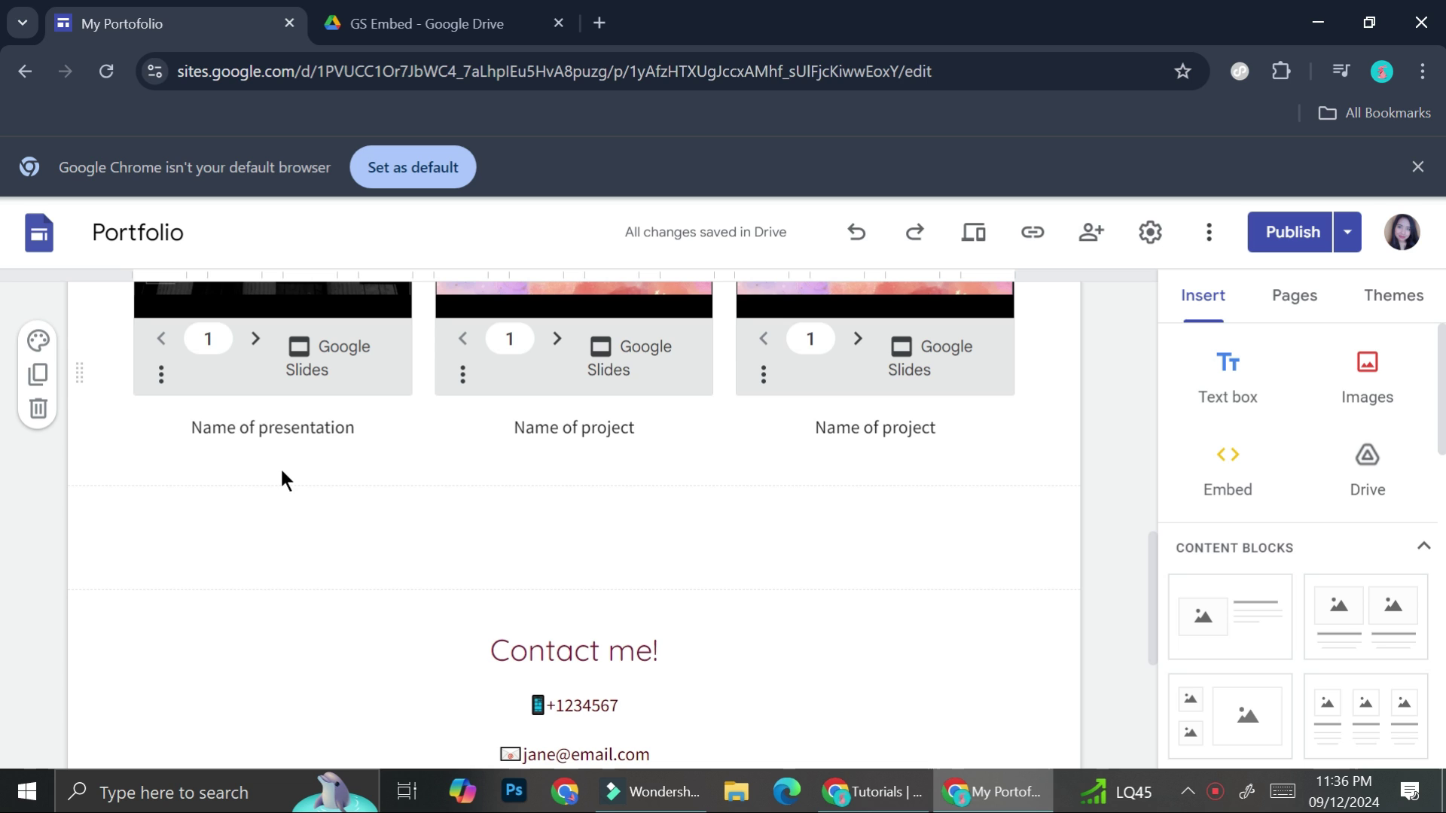
scroll(282, 472, down, 3)
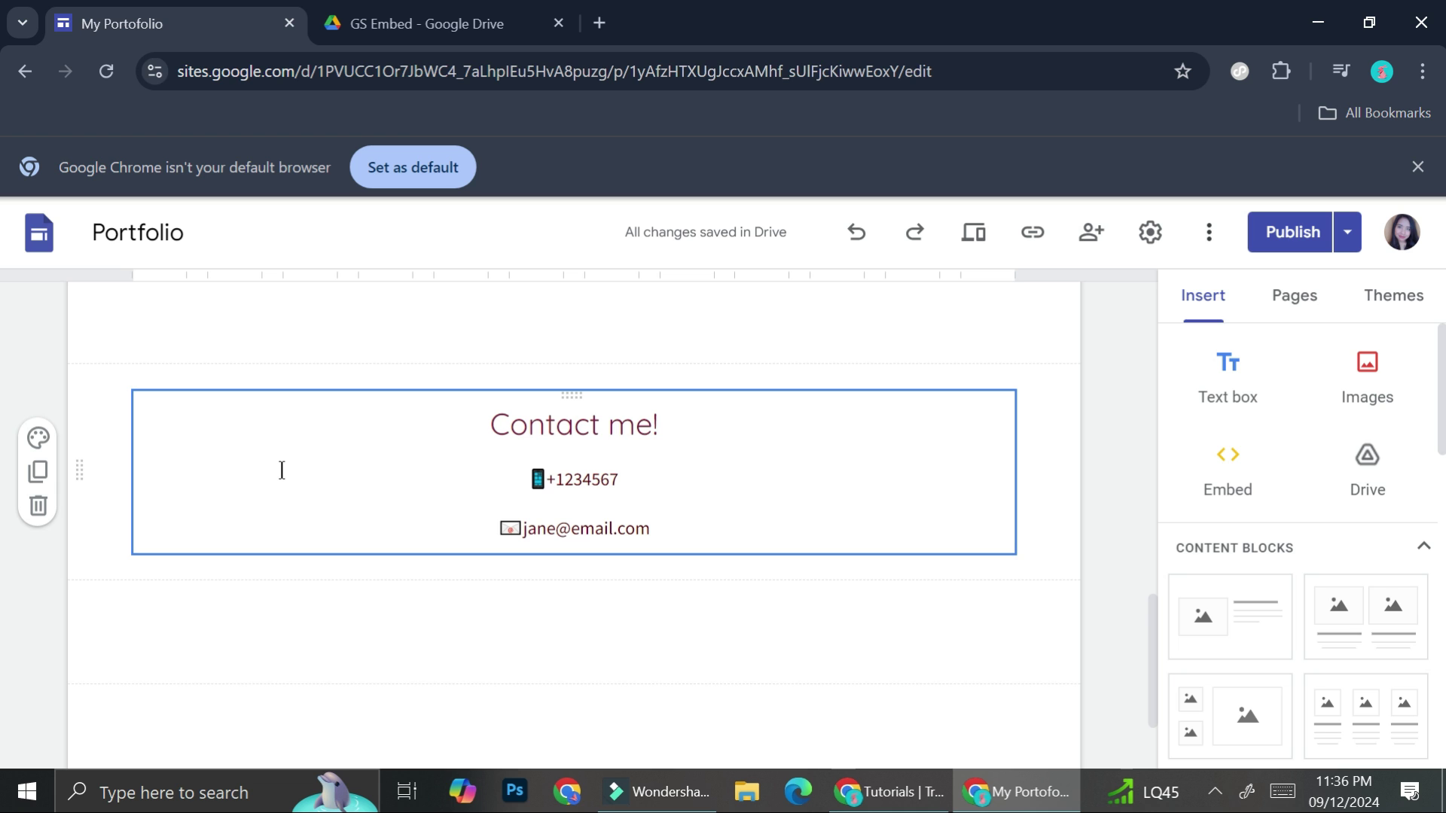
click(426, 26)
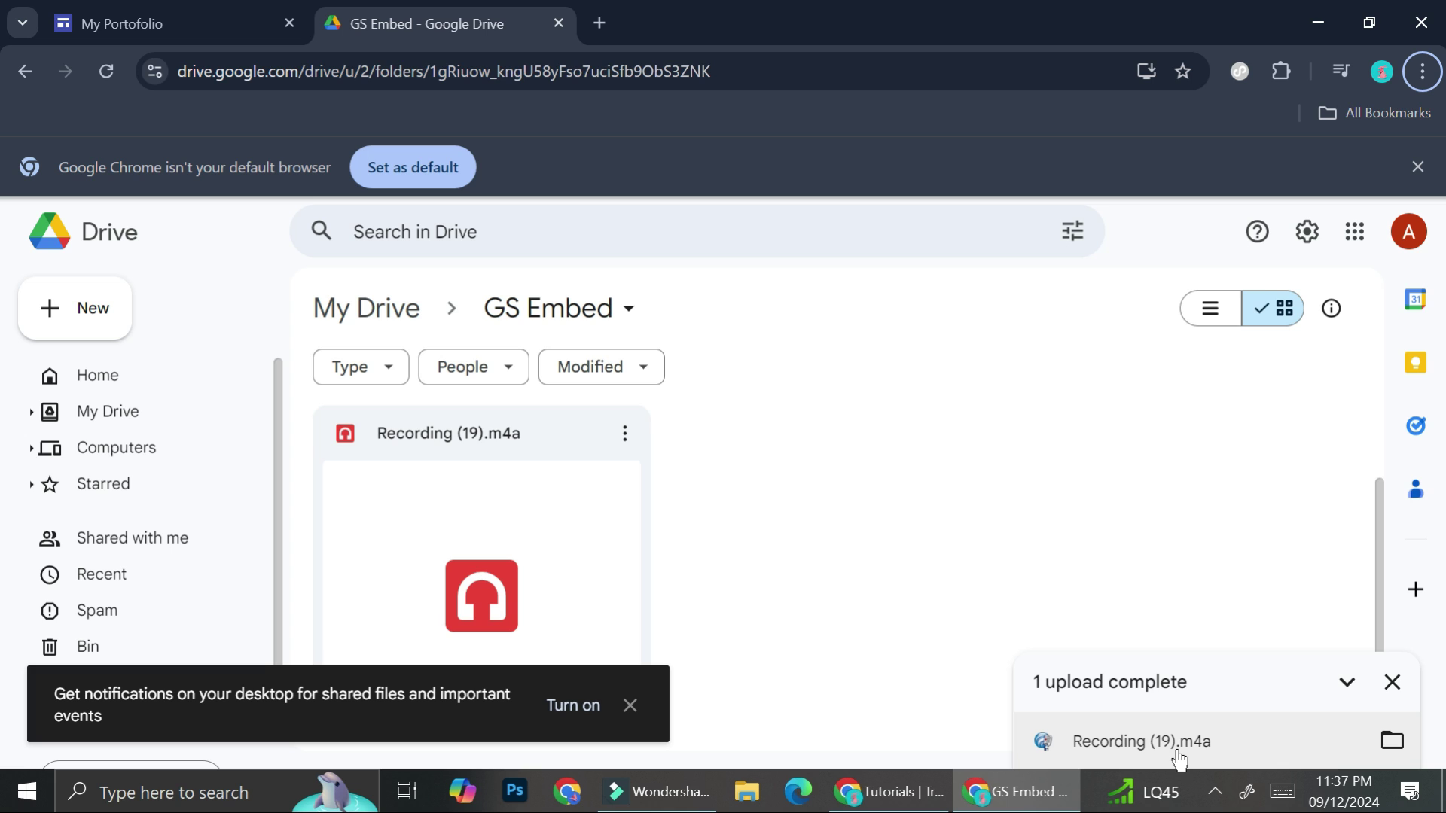
Step: Preview Recording (19).m4a, pause it, and open the file in a new window
click(639, 712)
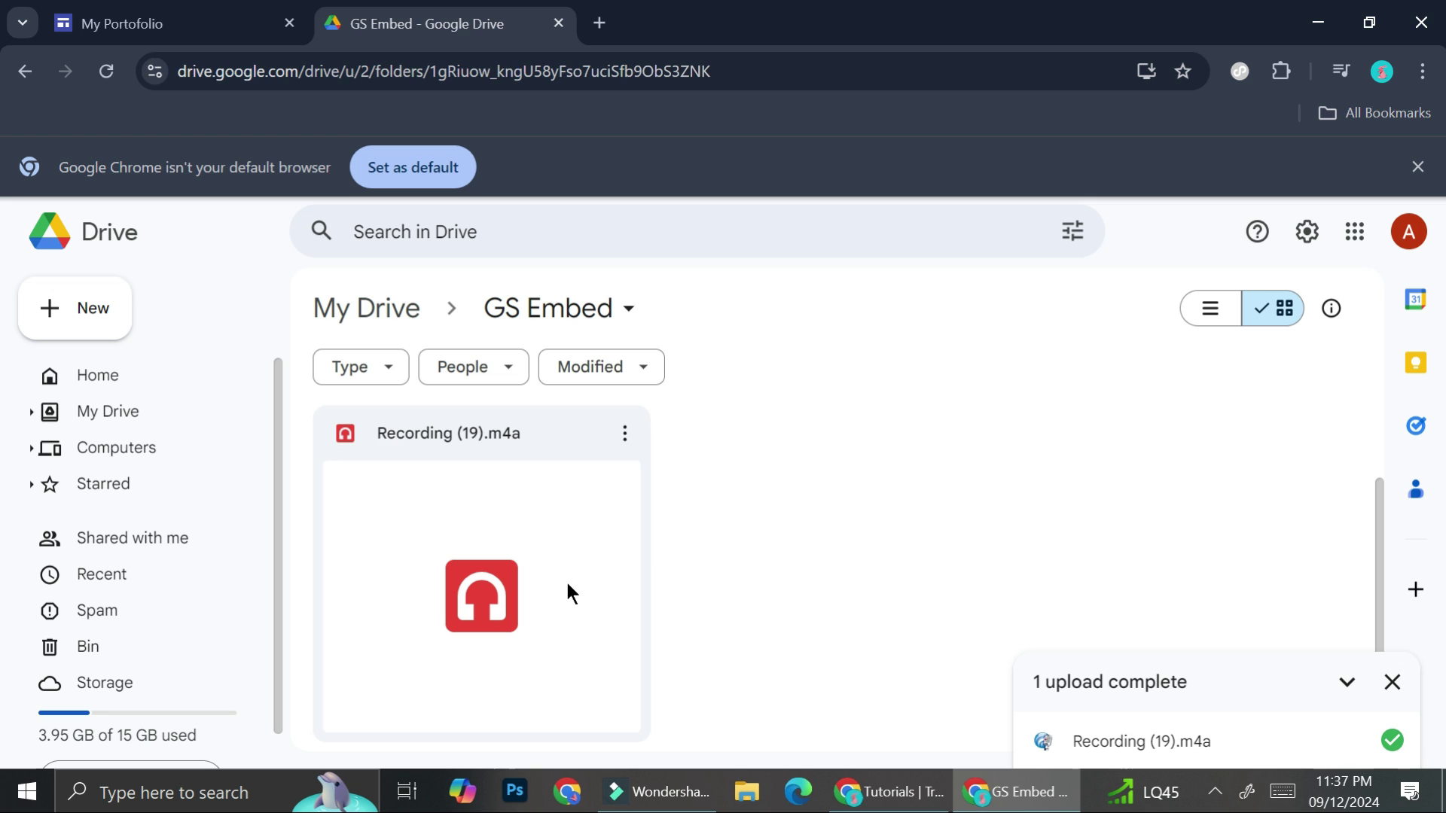
click(545, 516)
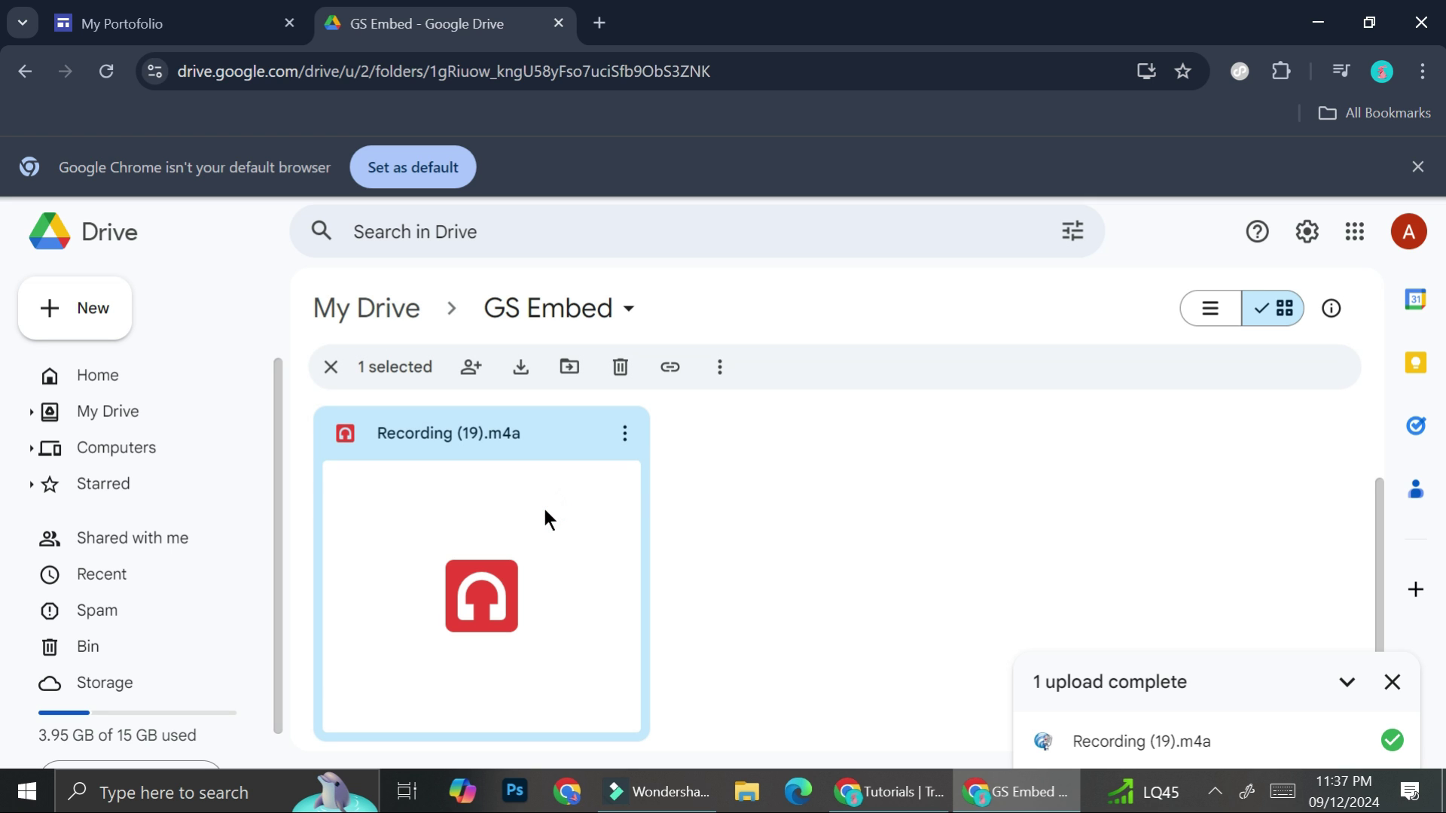
double_click(545, 515)
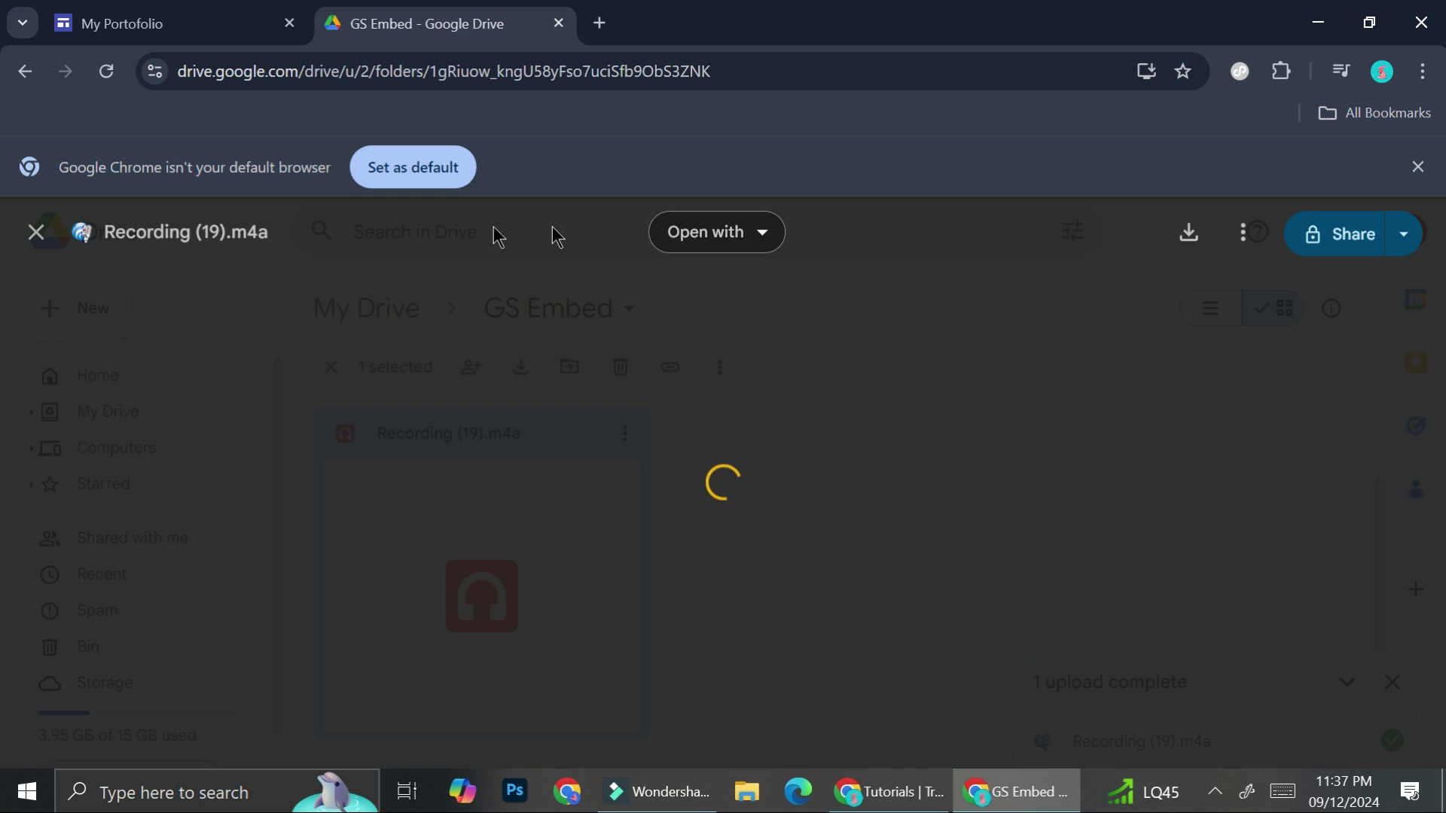
click(563, 574)
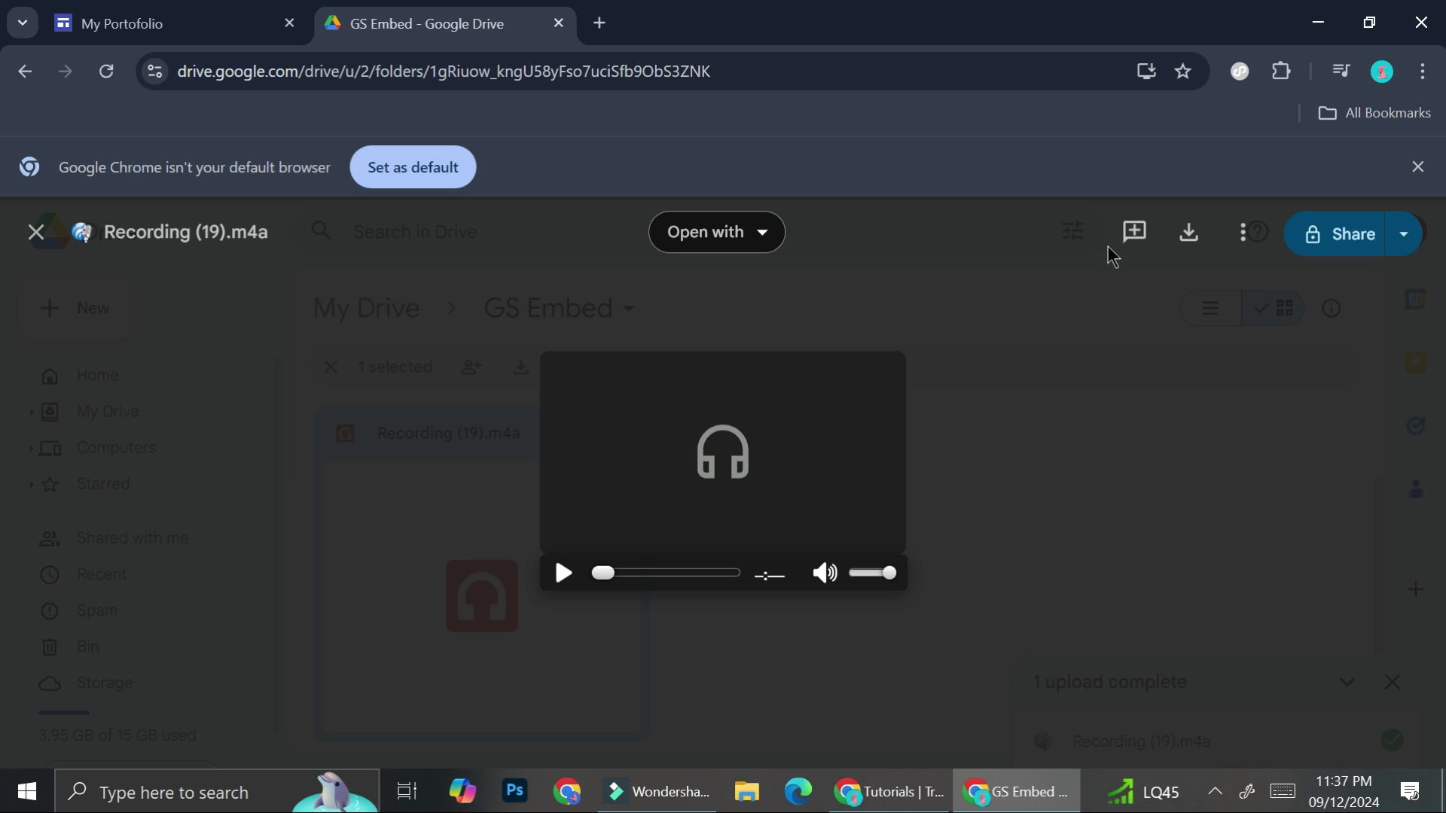
click(1241, 233)
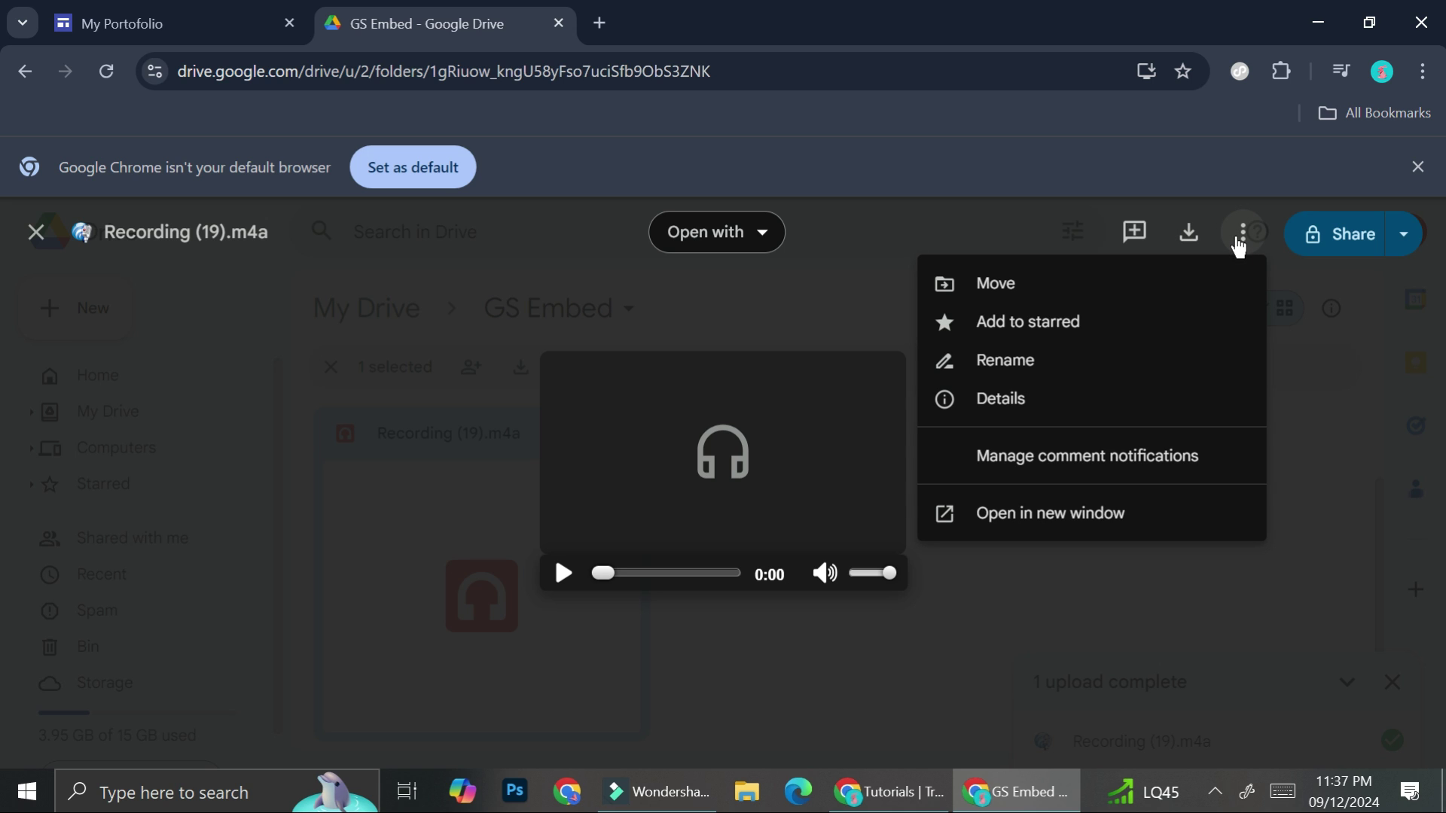
click(1051, 527)
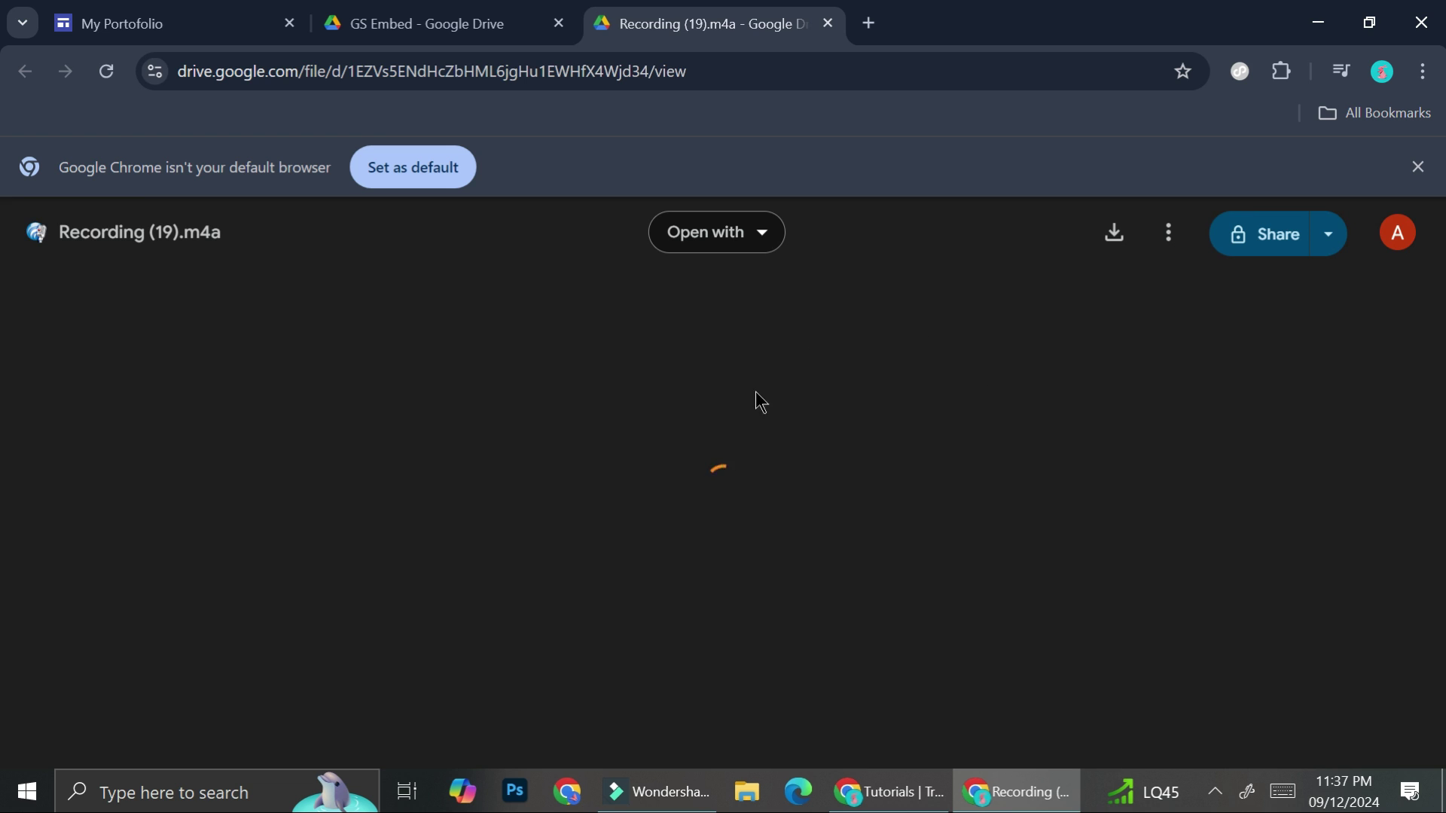
Step: Change Recording (19).m4a's general access from Restricted to Anyone with the link, Viewer
click(1168, 233)
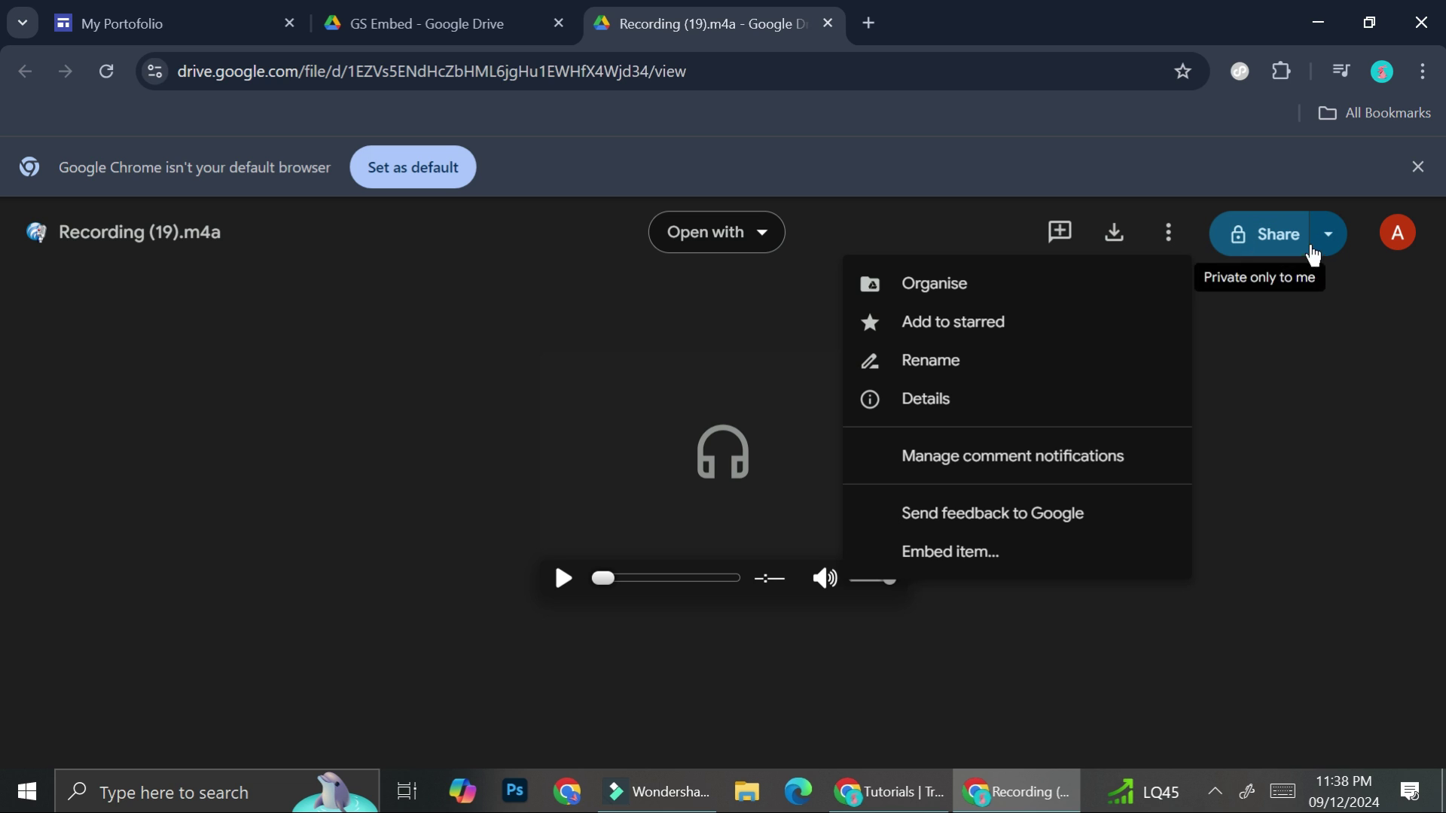
click(1324, 241)
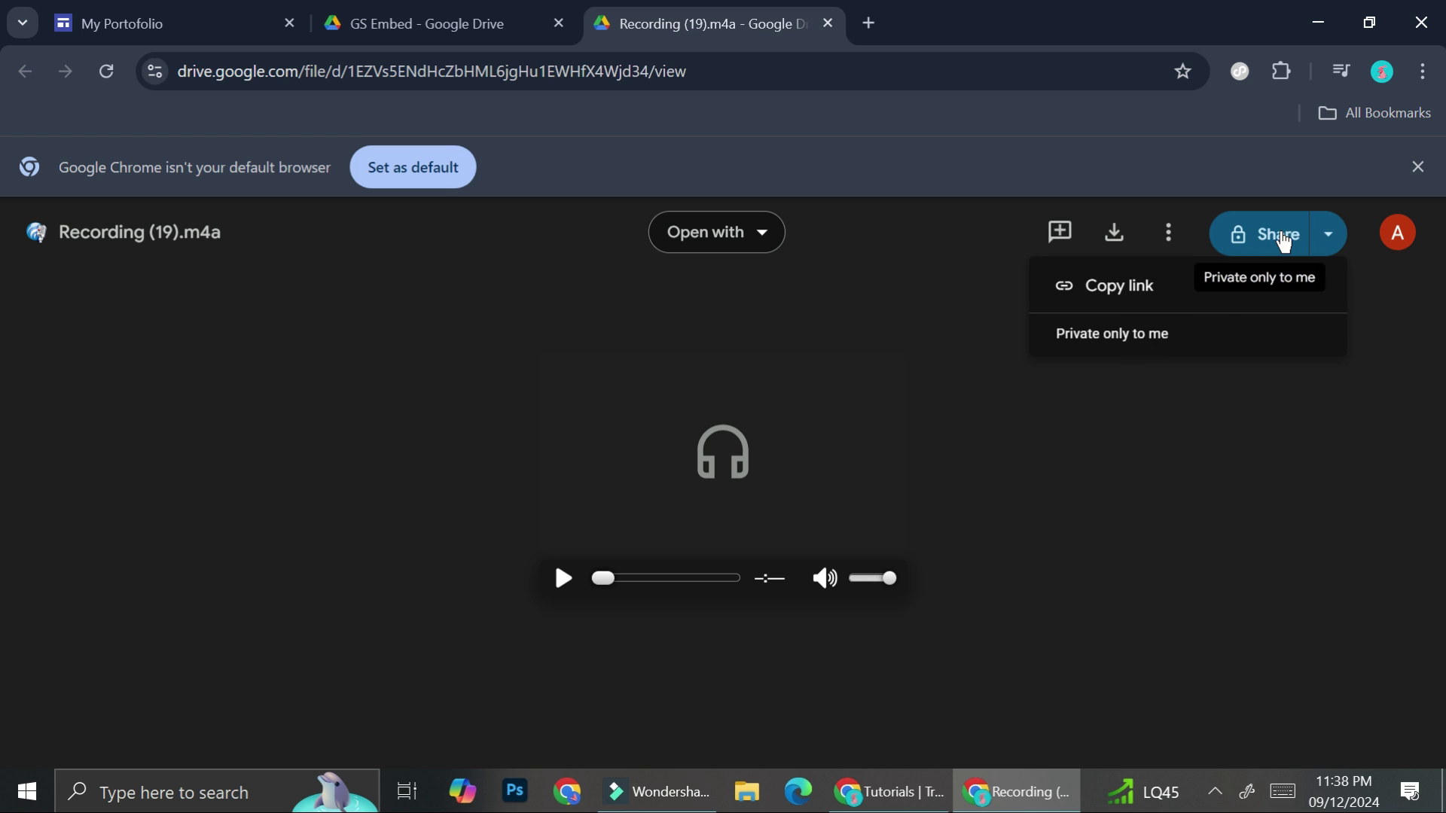
click(1281, 239)
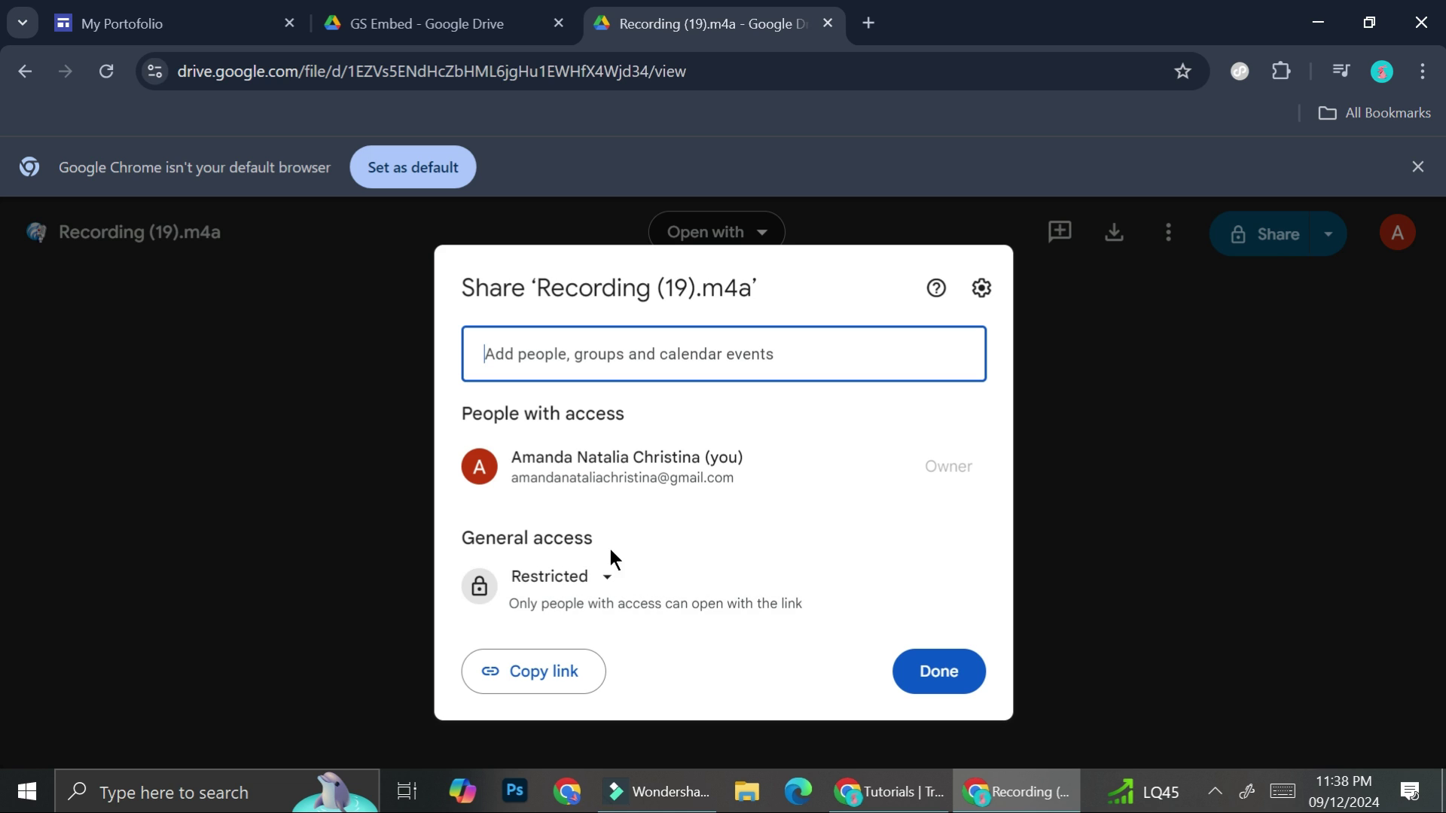
click(584, 576)
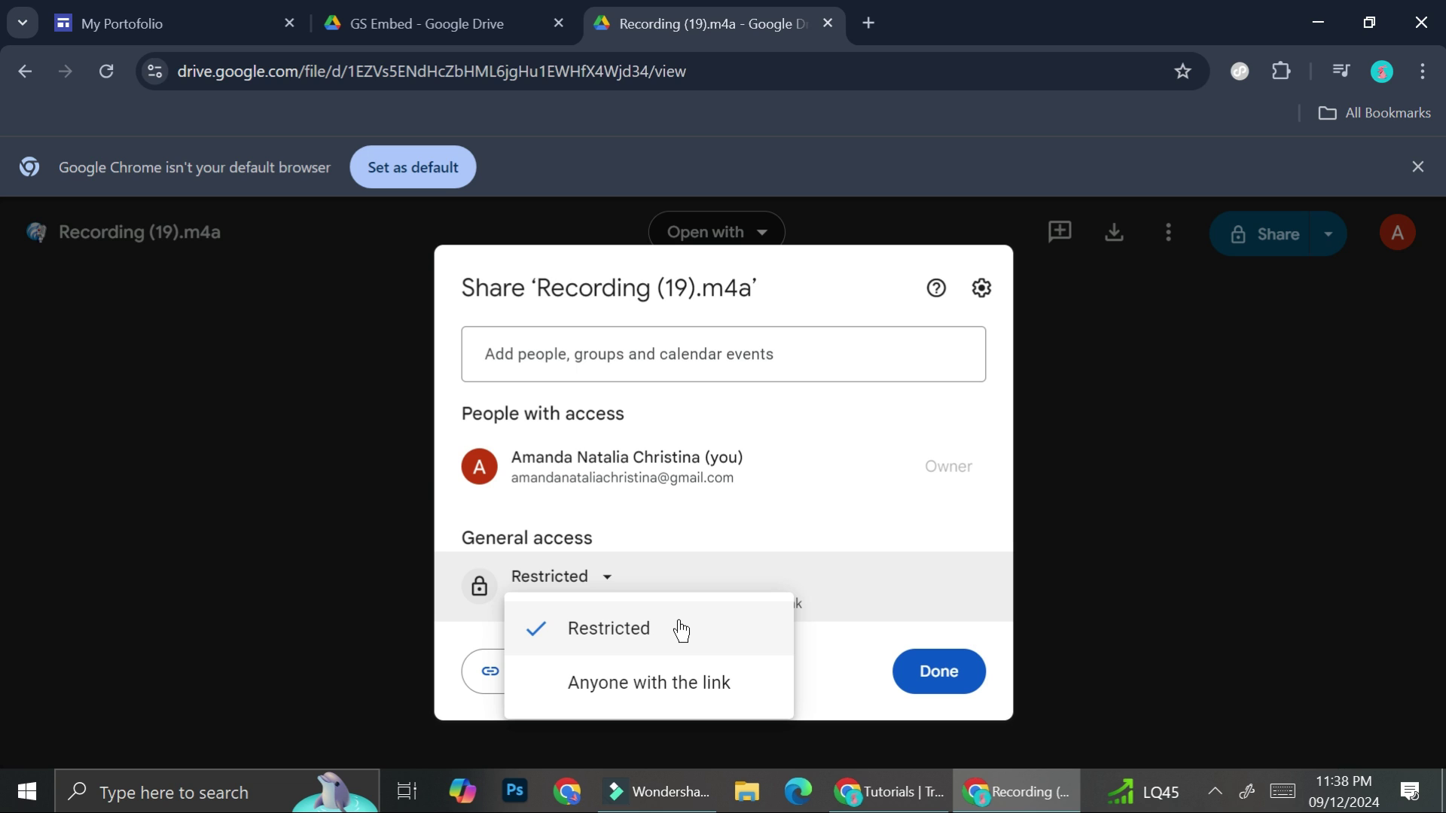
click(662, 677)
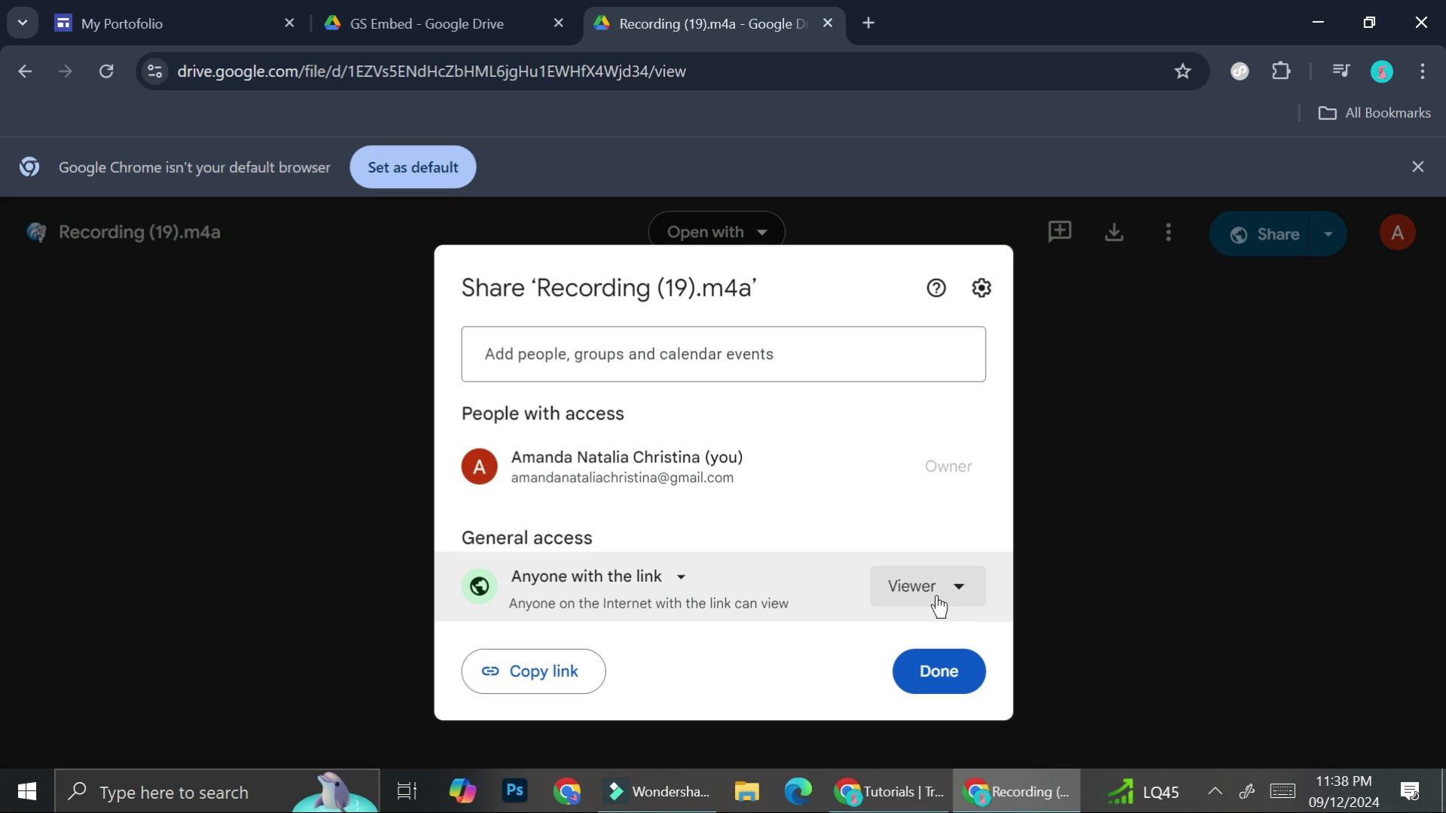
click(958, 694)
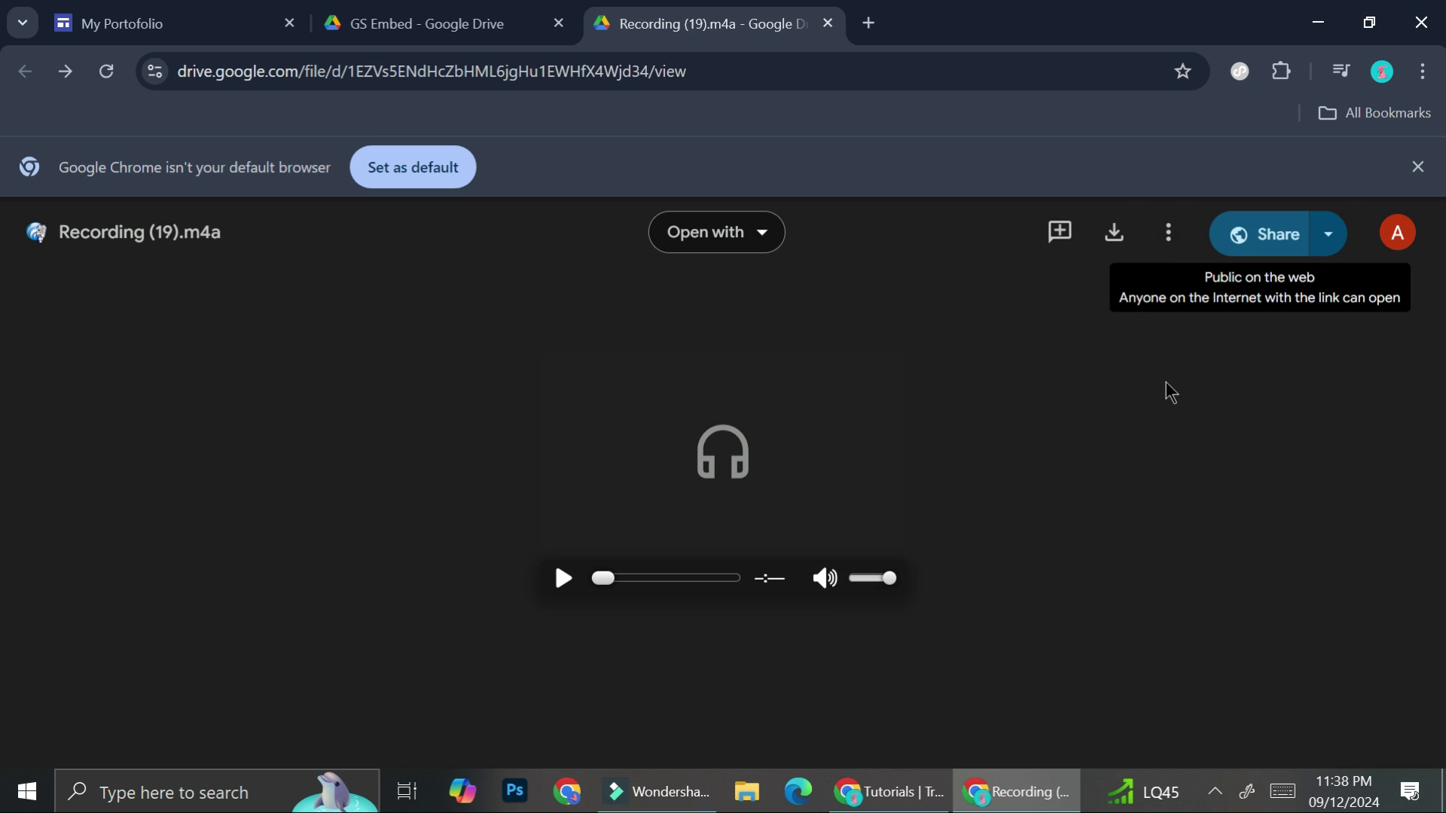
click(1159, 237)
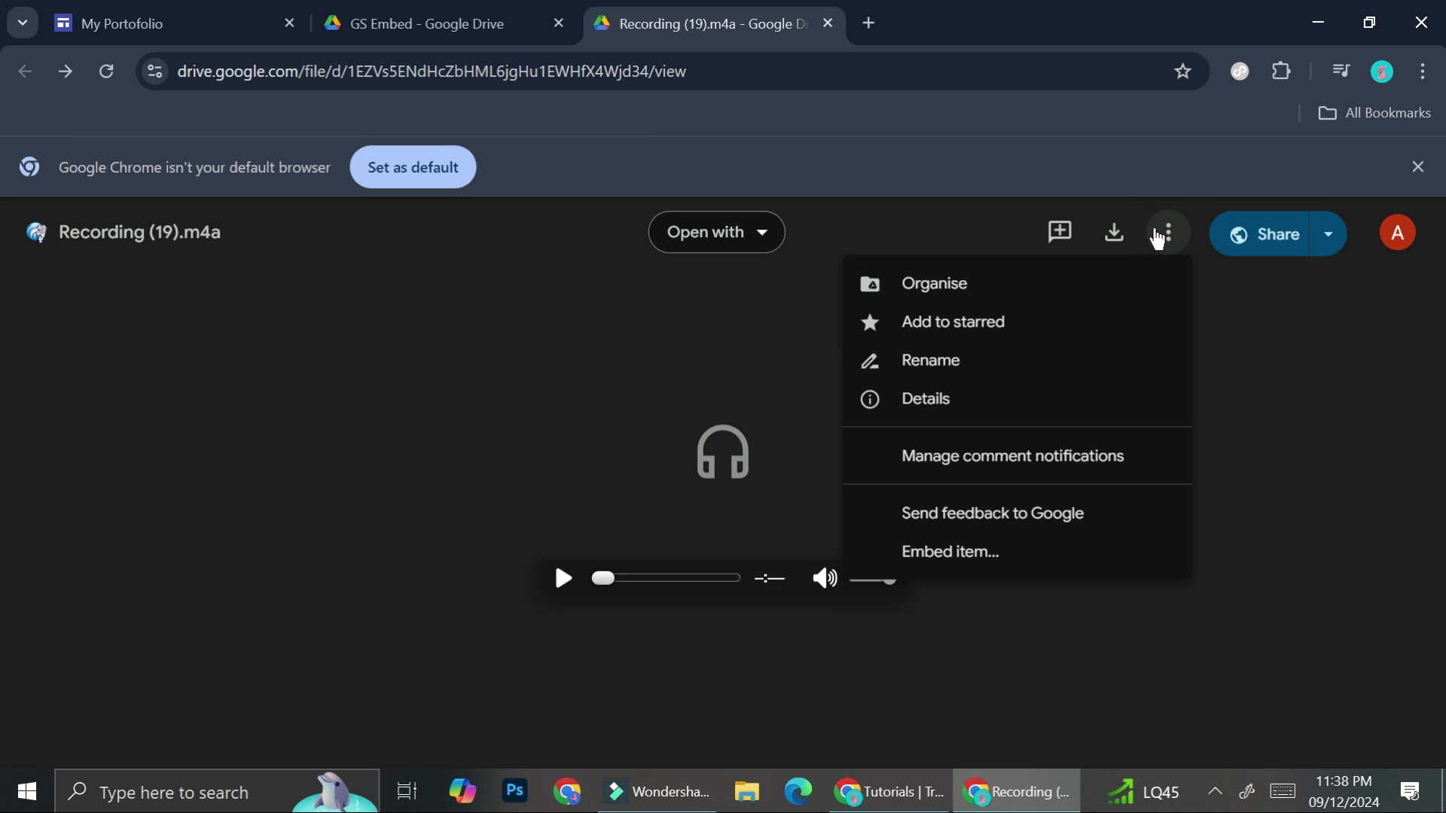
Step: Generate the recording's iframe embed code, select it all, and return to the My Portofolio editor
click(920, 554)
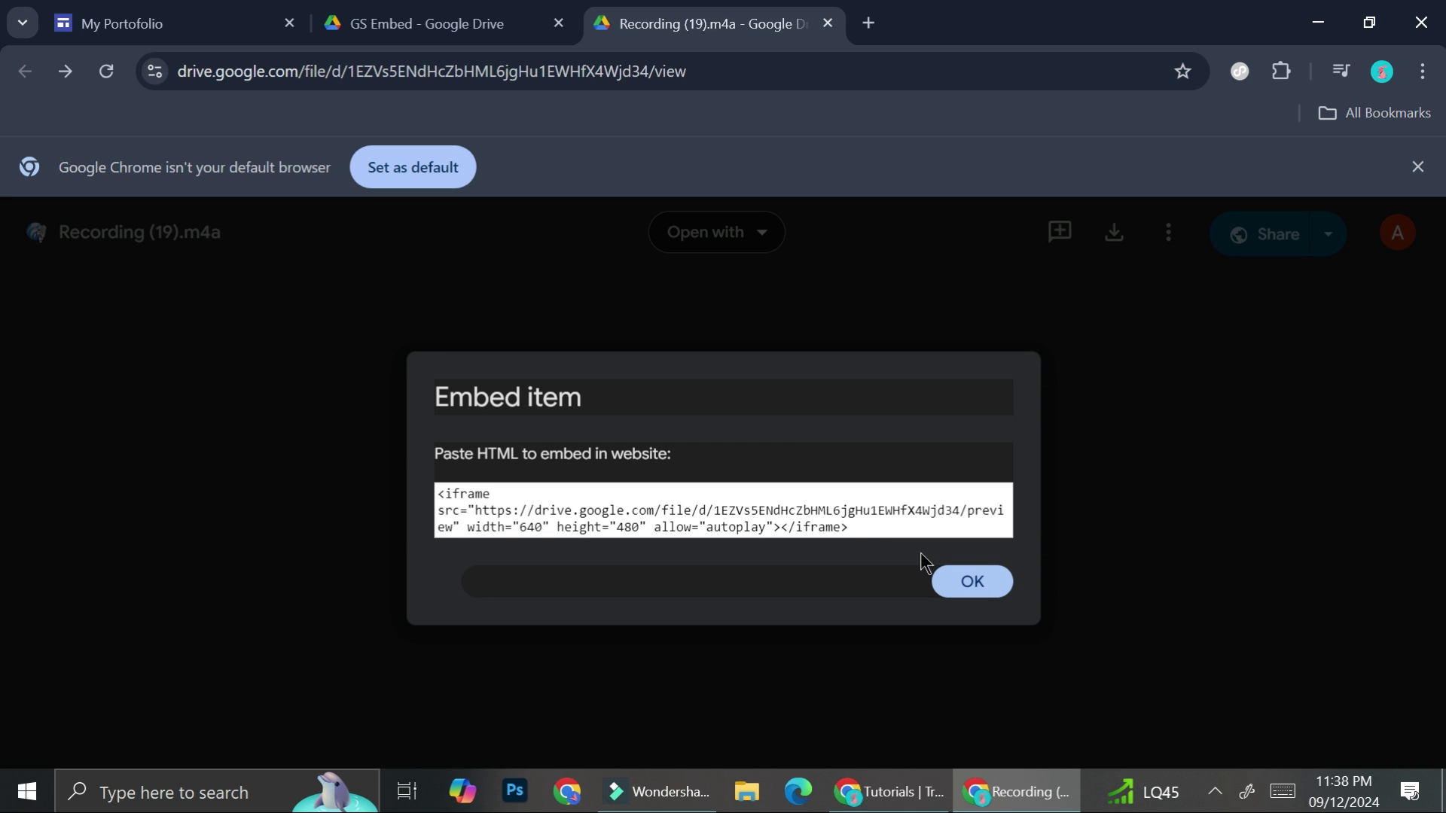
drag(887, 527, 299, 477)
key(ctrl+c)
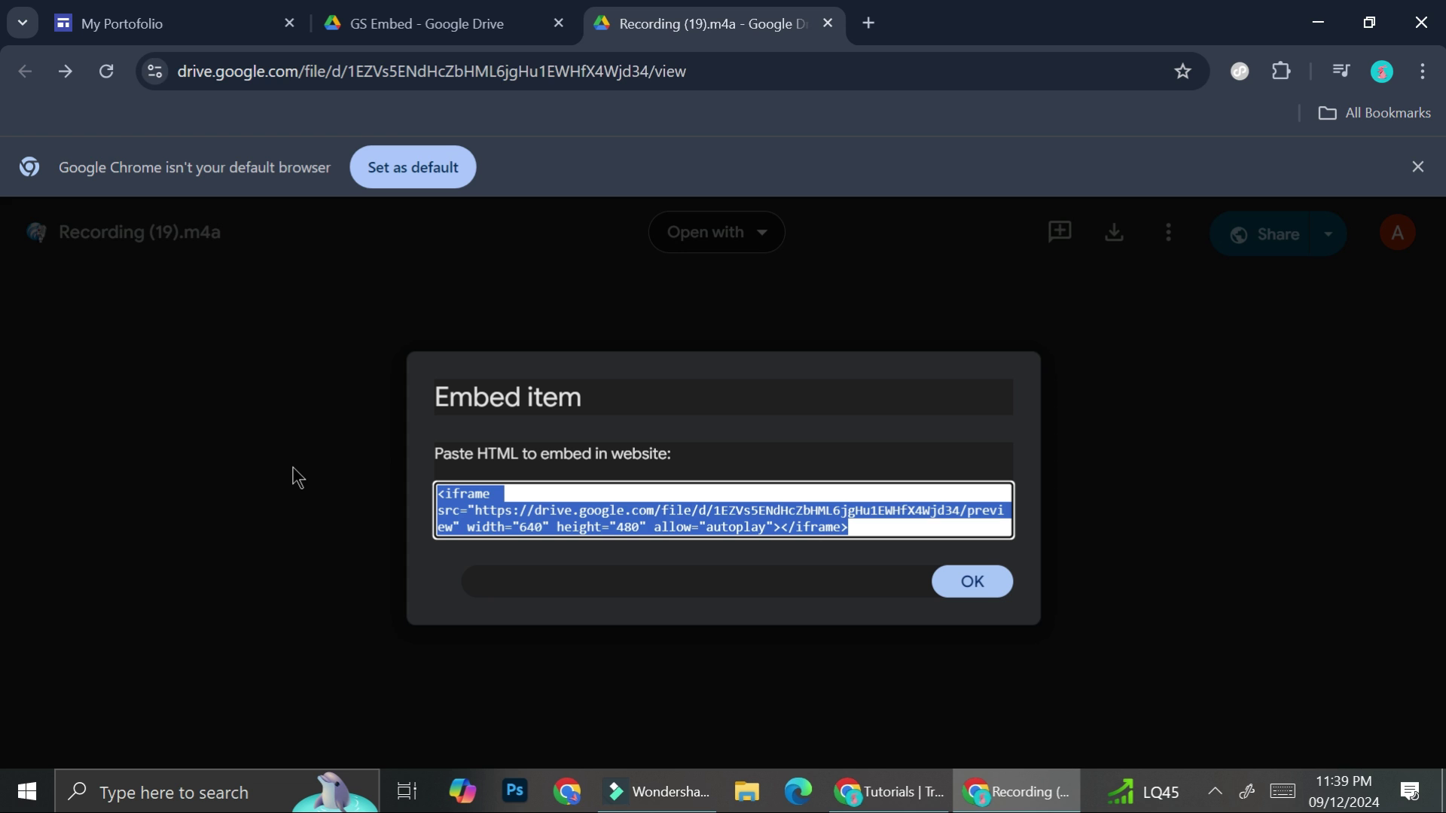
click(169, 26)
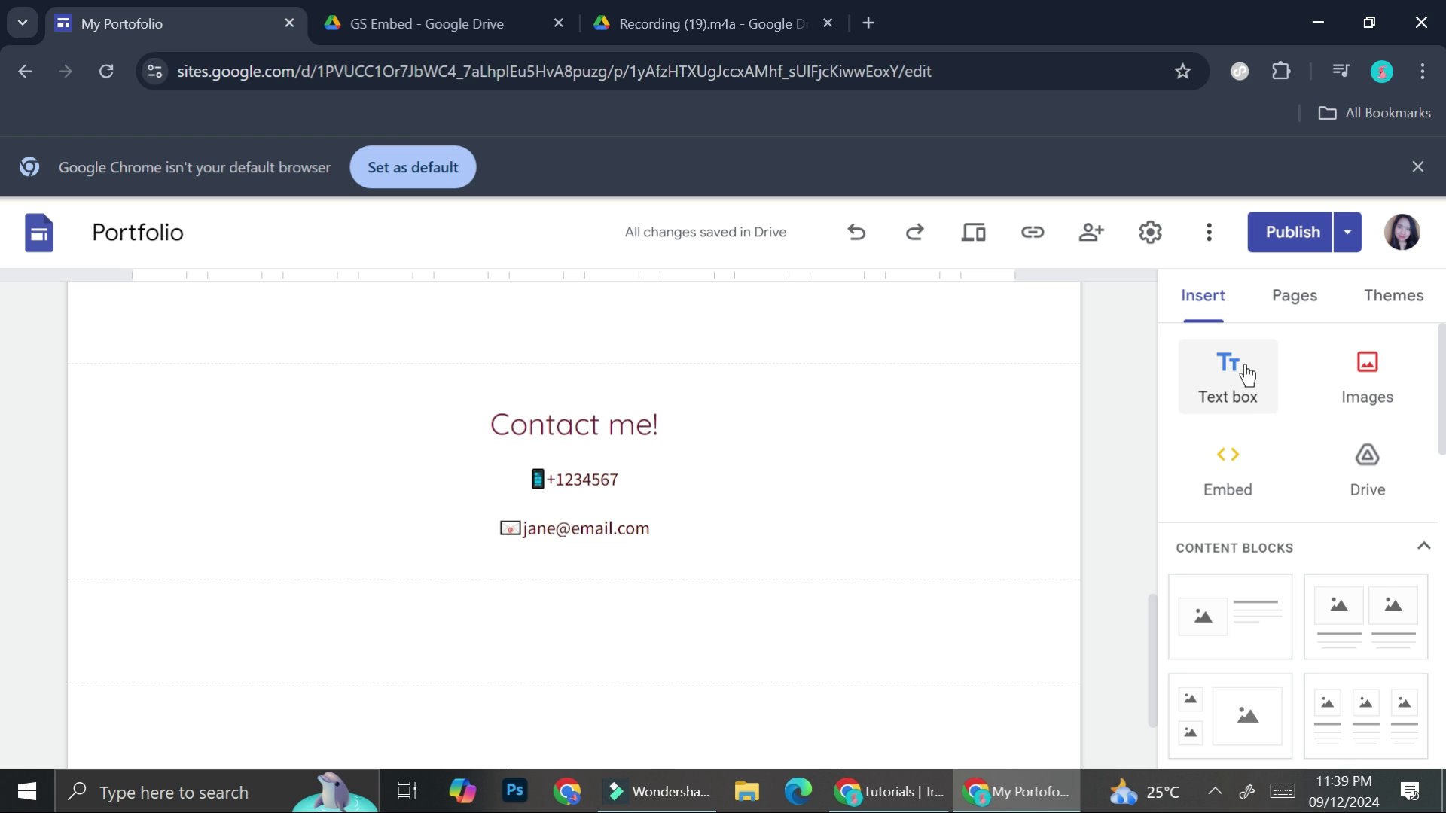
Step: Paste the copied iframe code into a new Embed code box on the page
click(1243, 485)
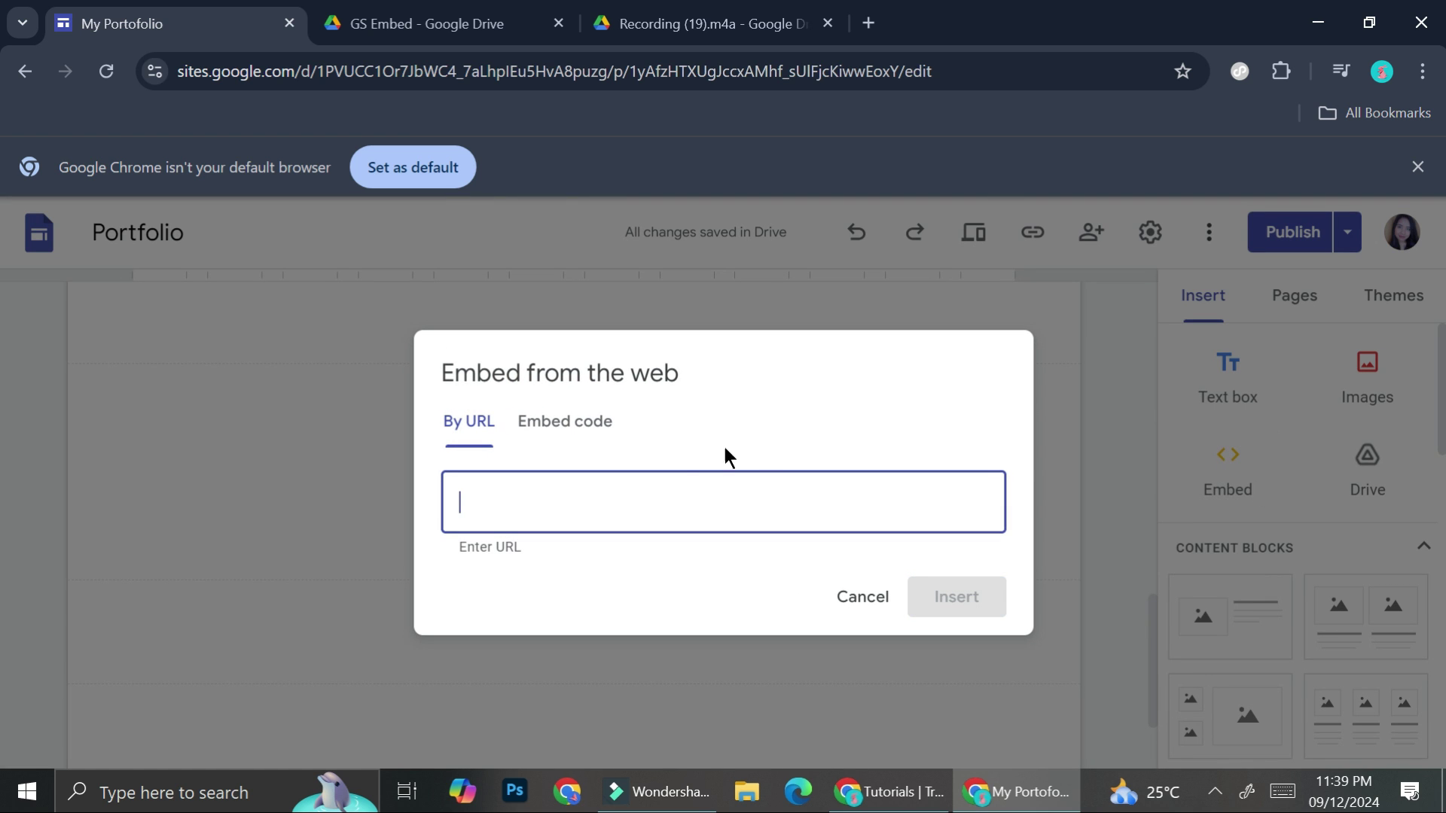
click(560, 430)
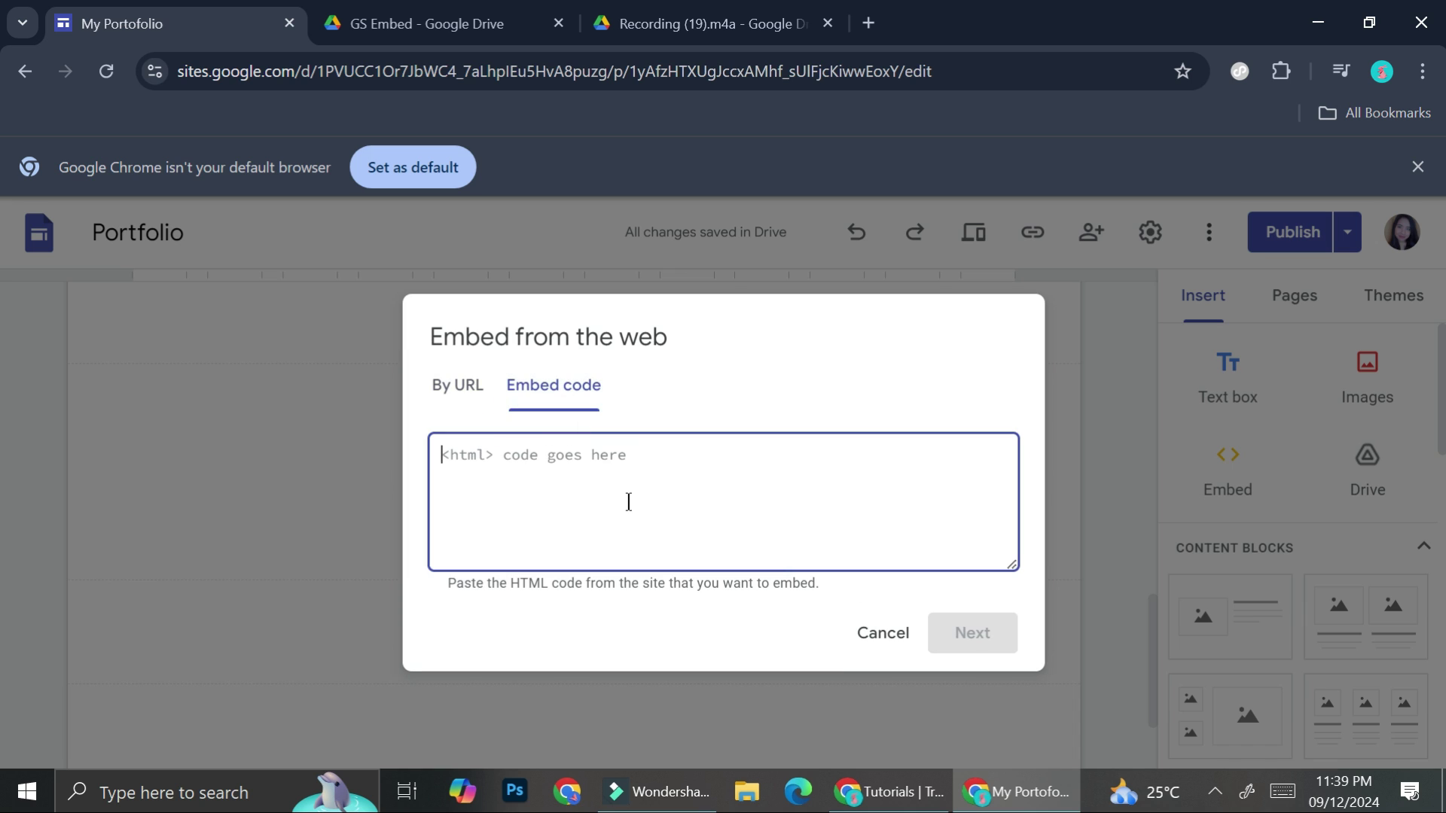
key(ctrl+v)
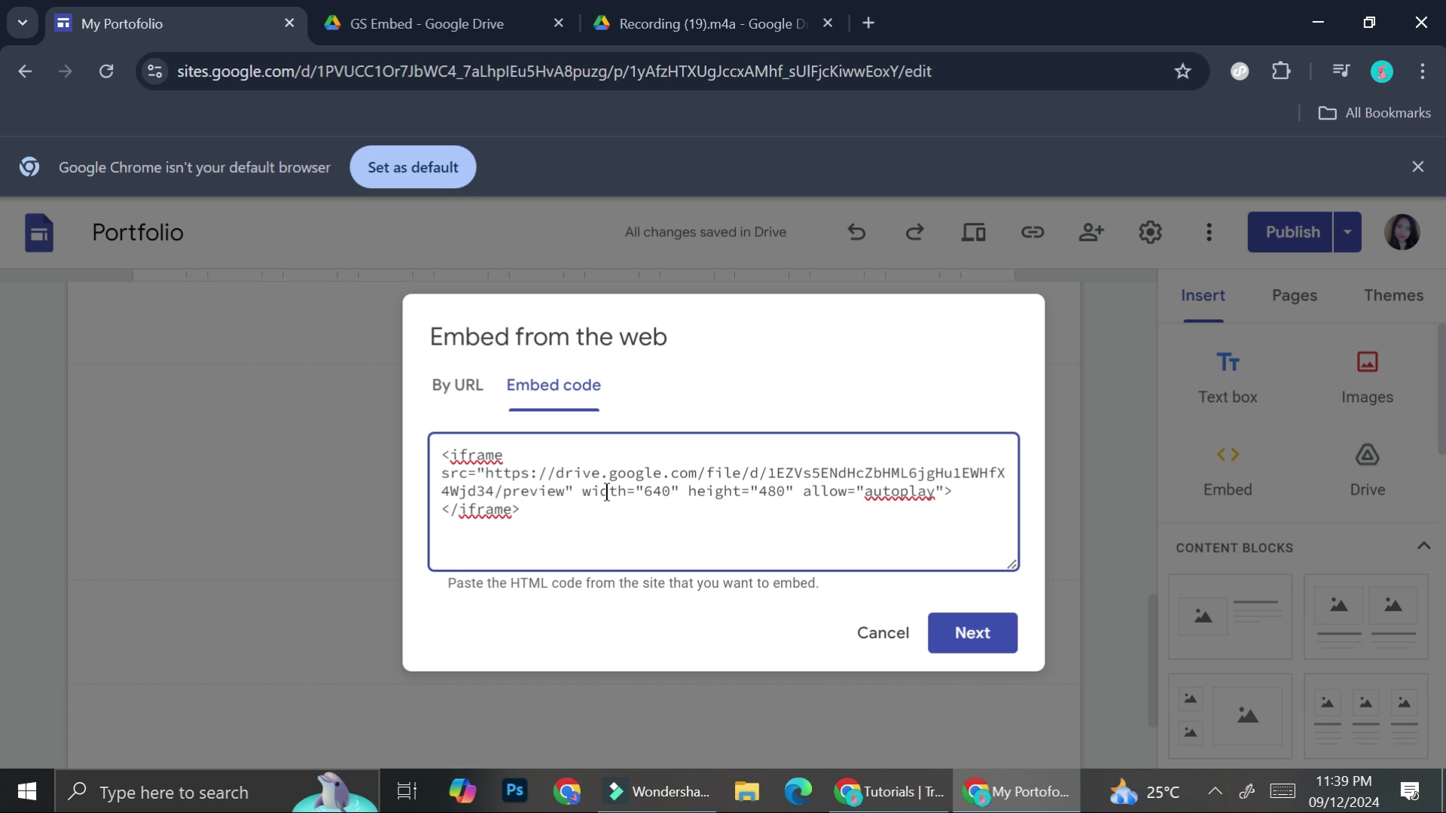
Step: Change the embed width from 640 to 360 and height from 480 to 55, then preview
click(671, 491)
key(BackSpace)
key(BackSpace)
key(BackSpace)
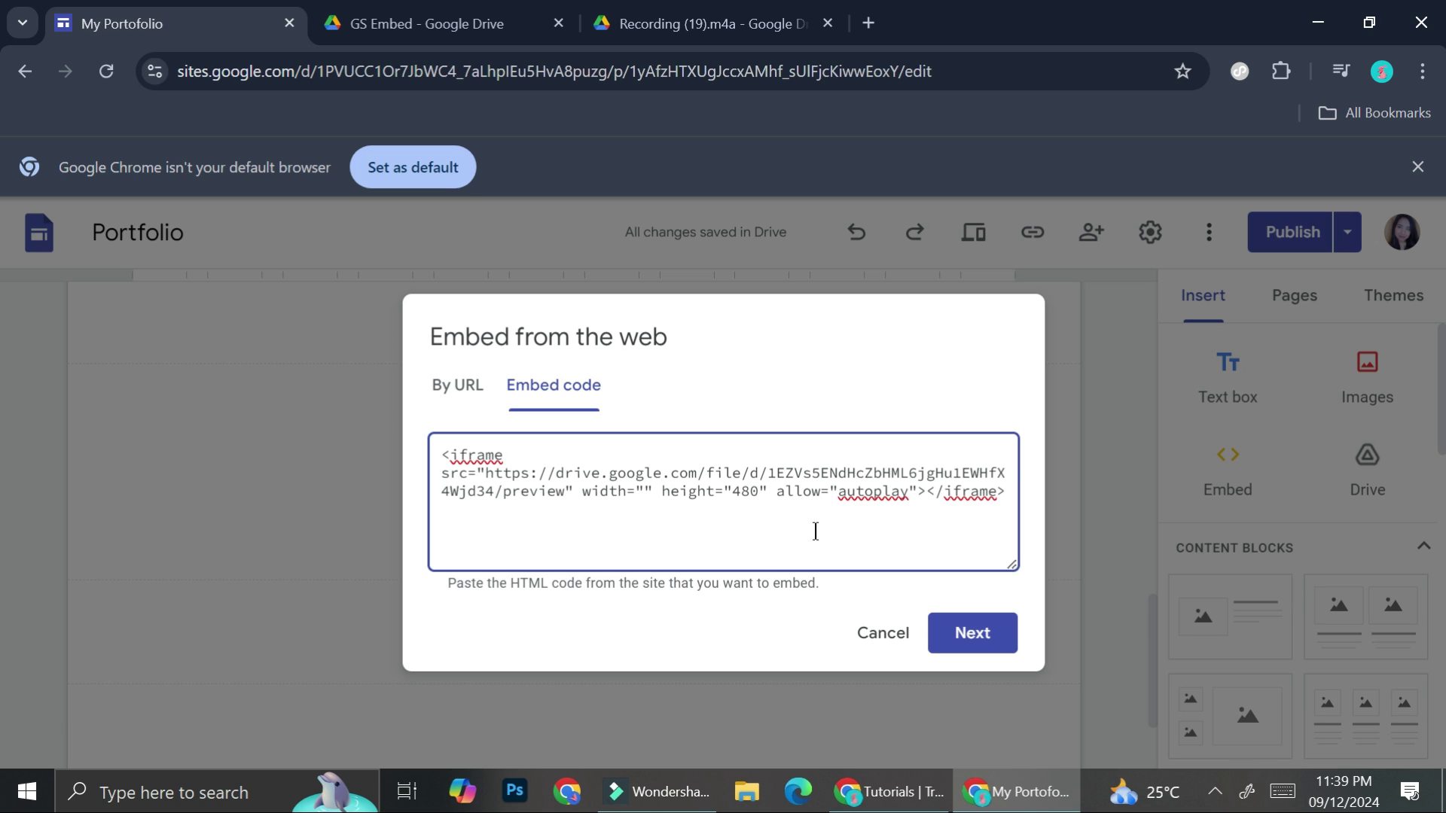
text(360)
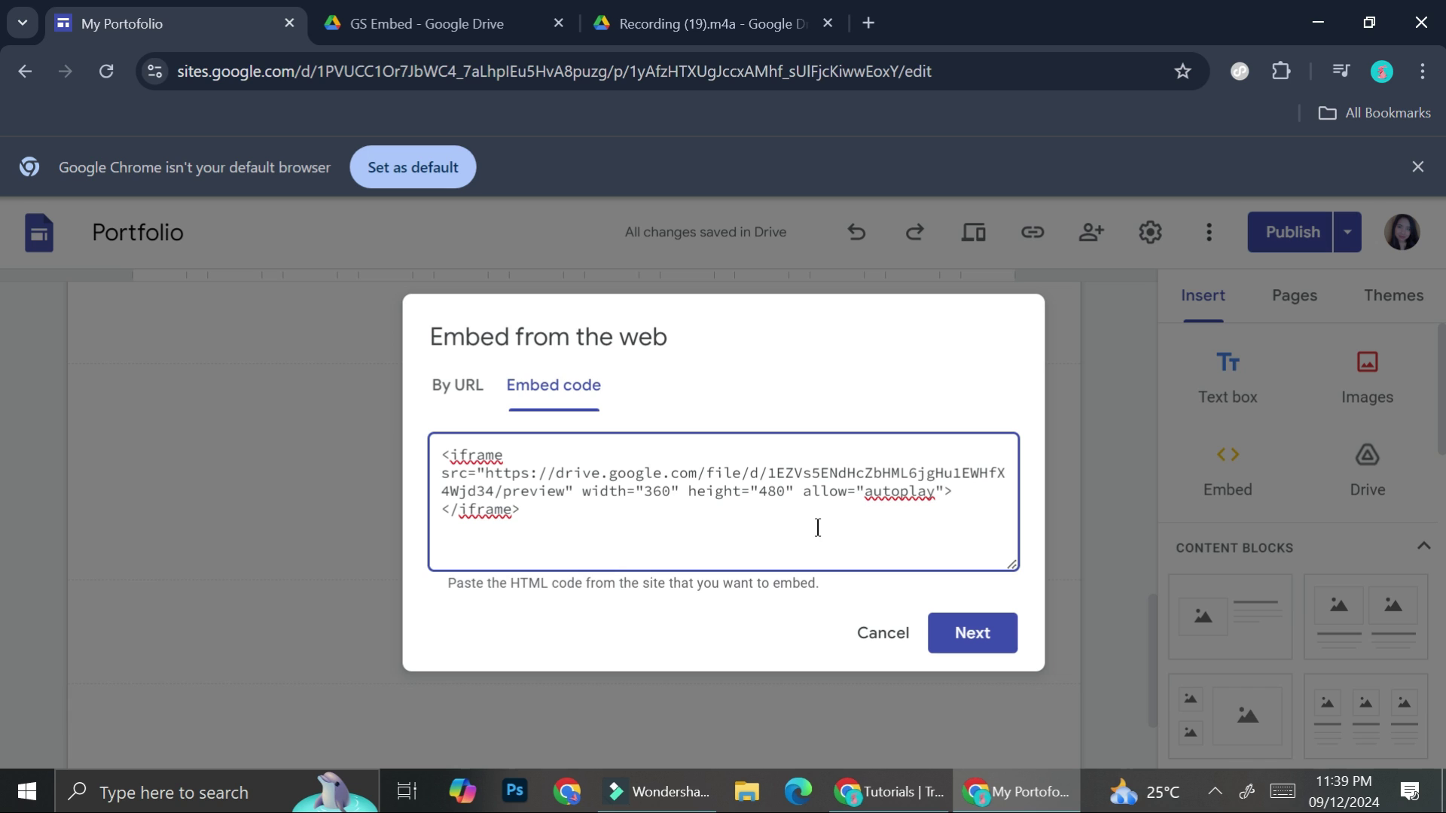
click(789, 491)
key(BackSpace)
key(BackSpace)
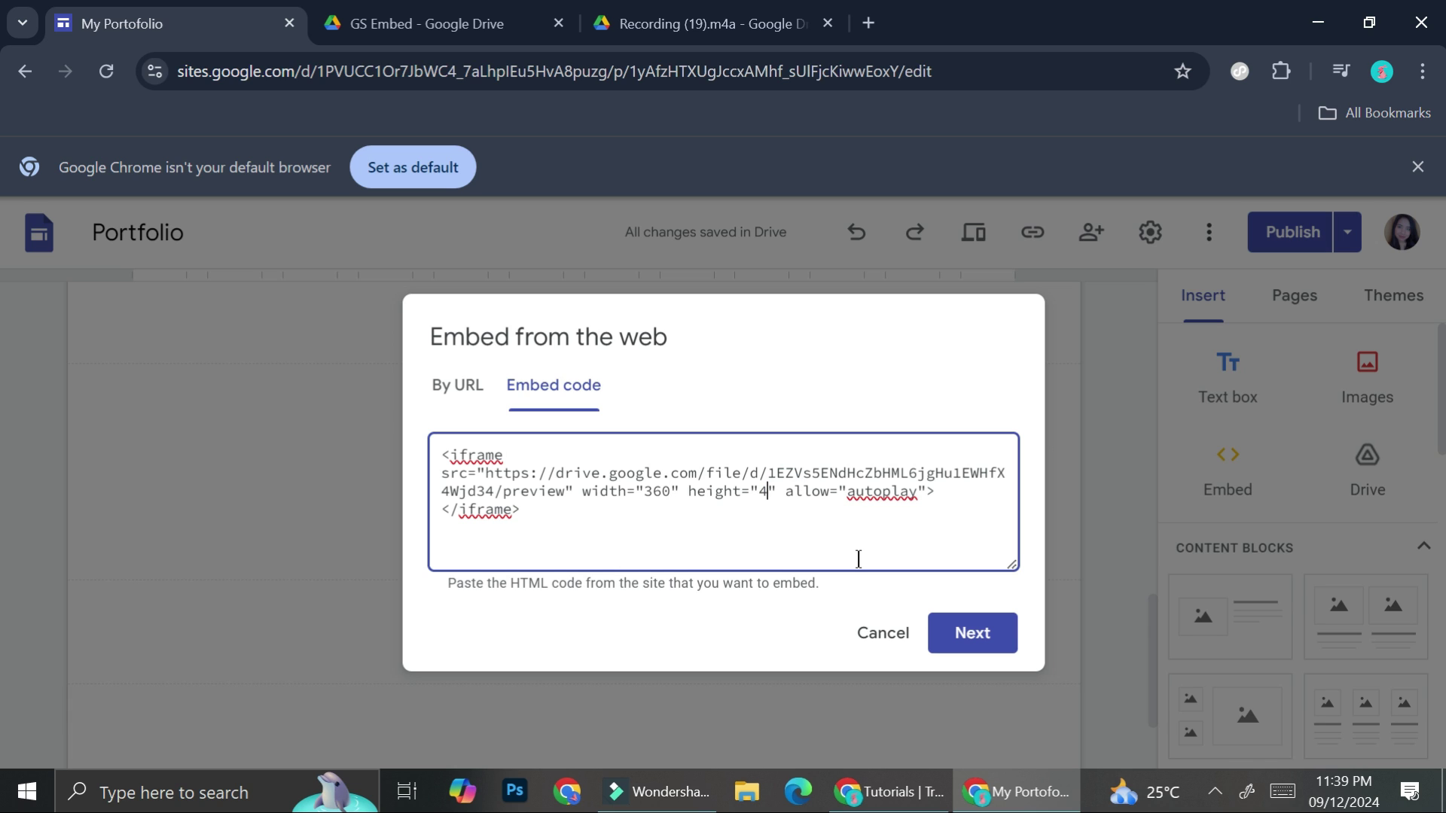
key(BackSpace)
text(55)
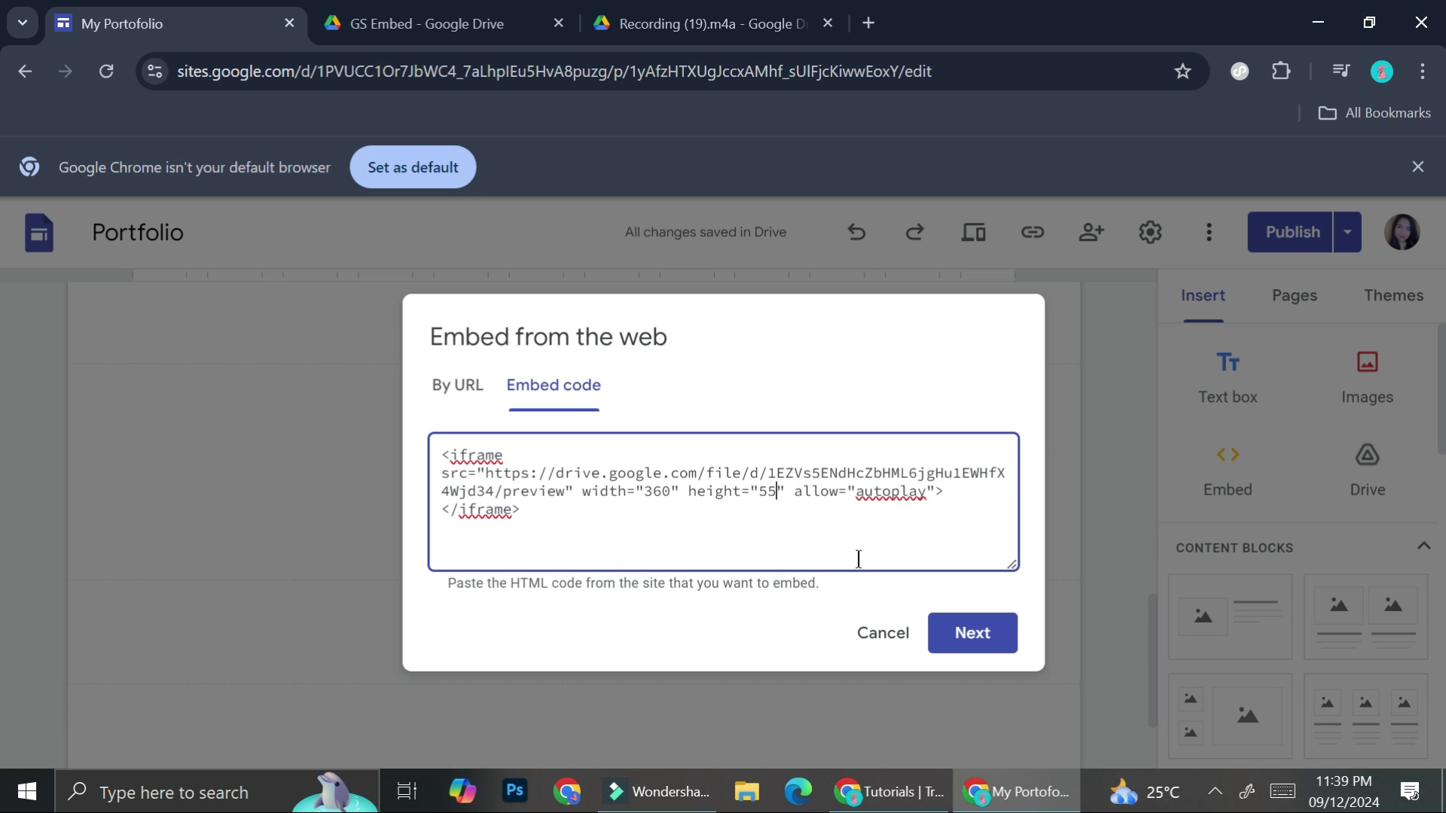
click(956, 633)
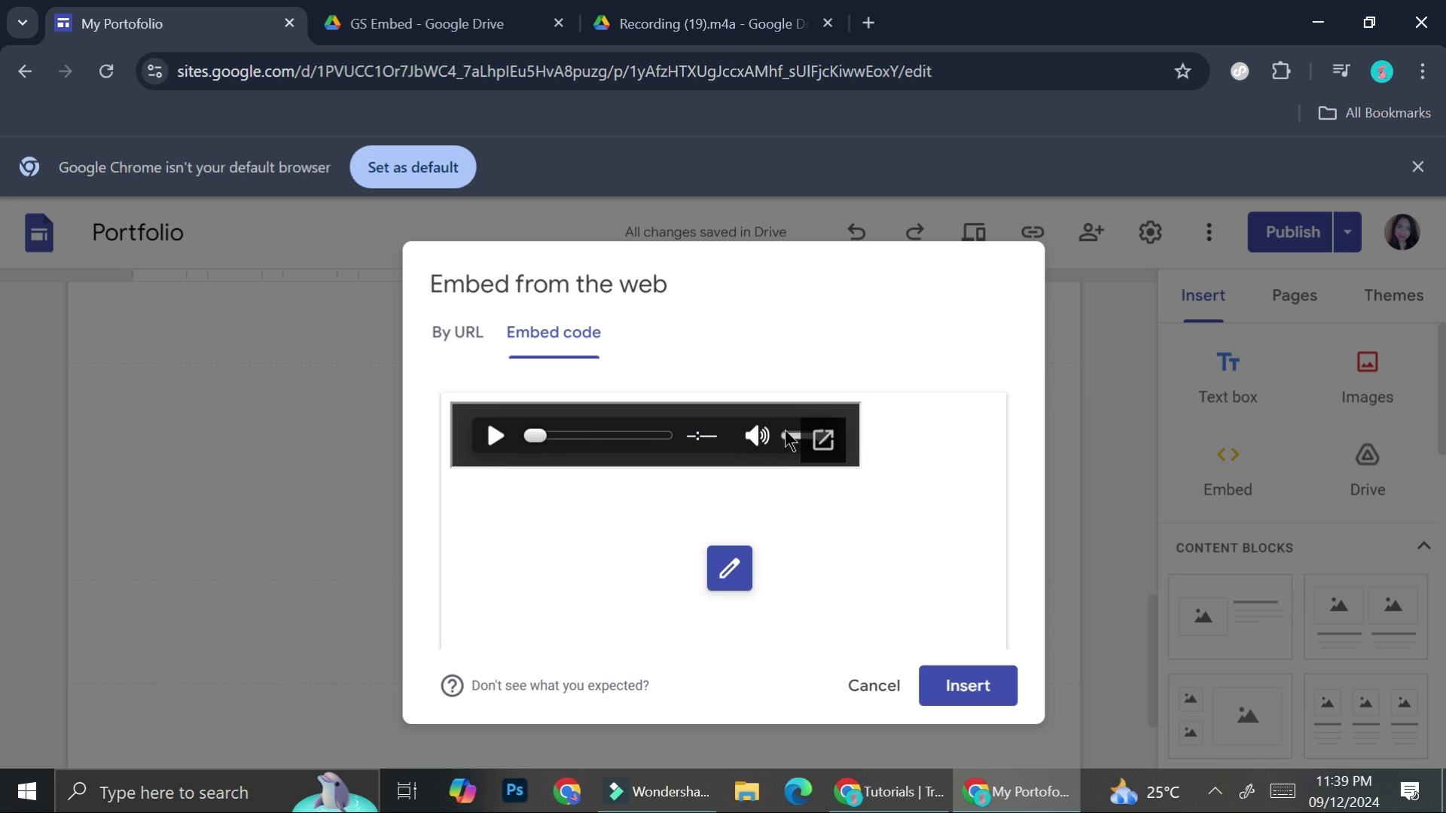
Step: Insert the audio player below Contact me! and shrink its box to fit the player
click(969, 685)
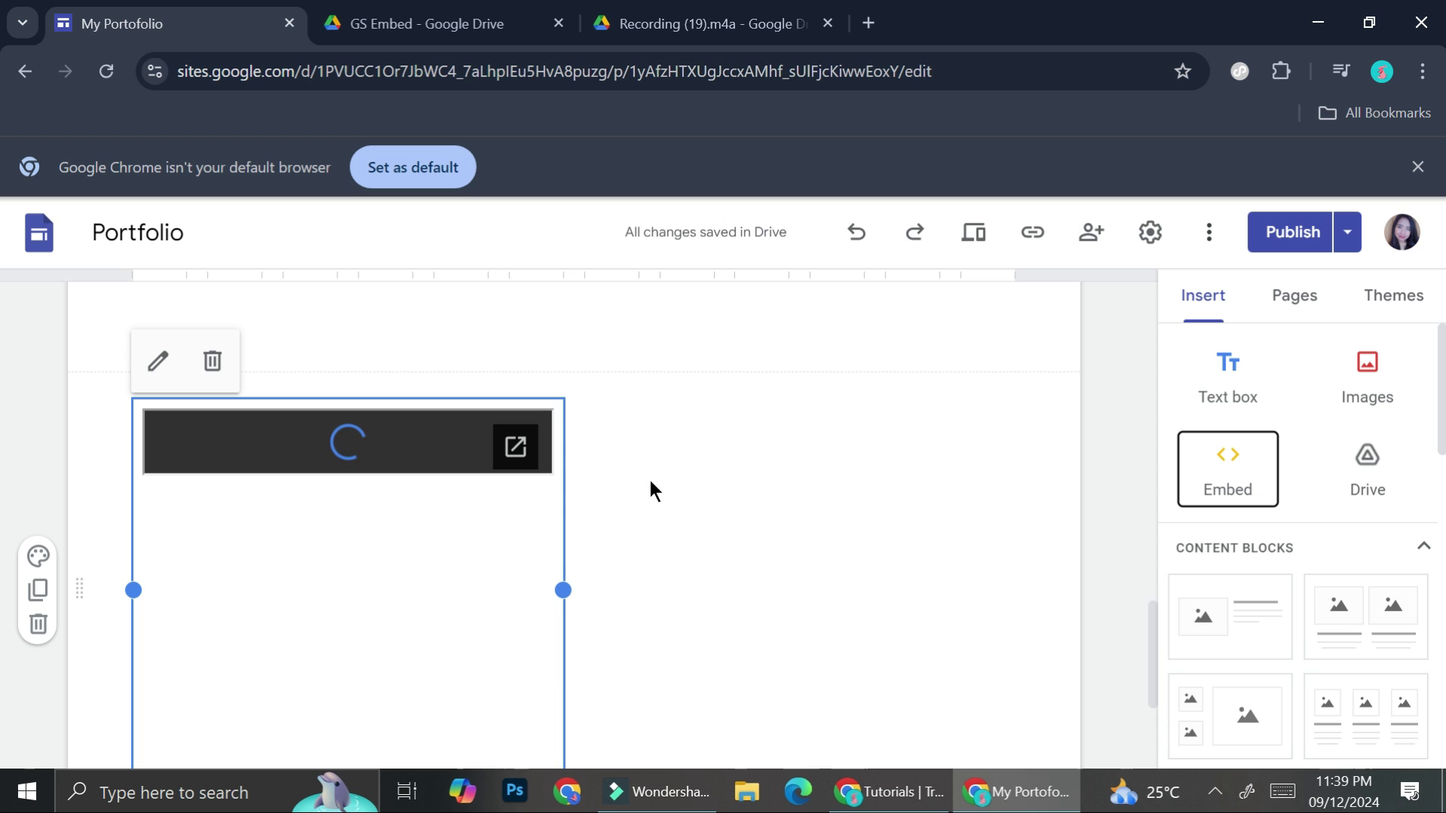
scroll(694, 490, up, 5)
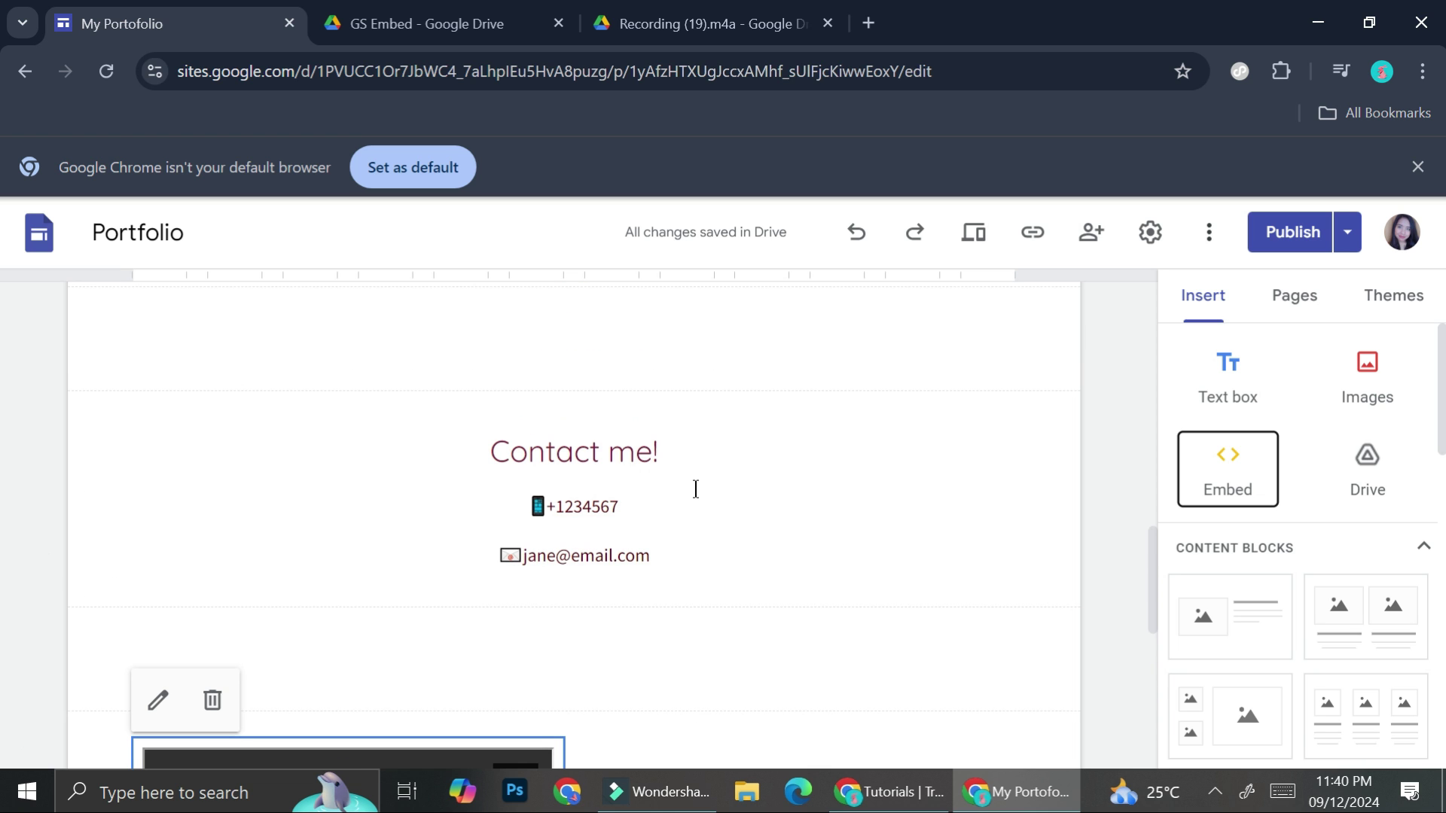
scroll(694, 490, down, 5)
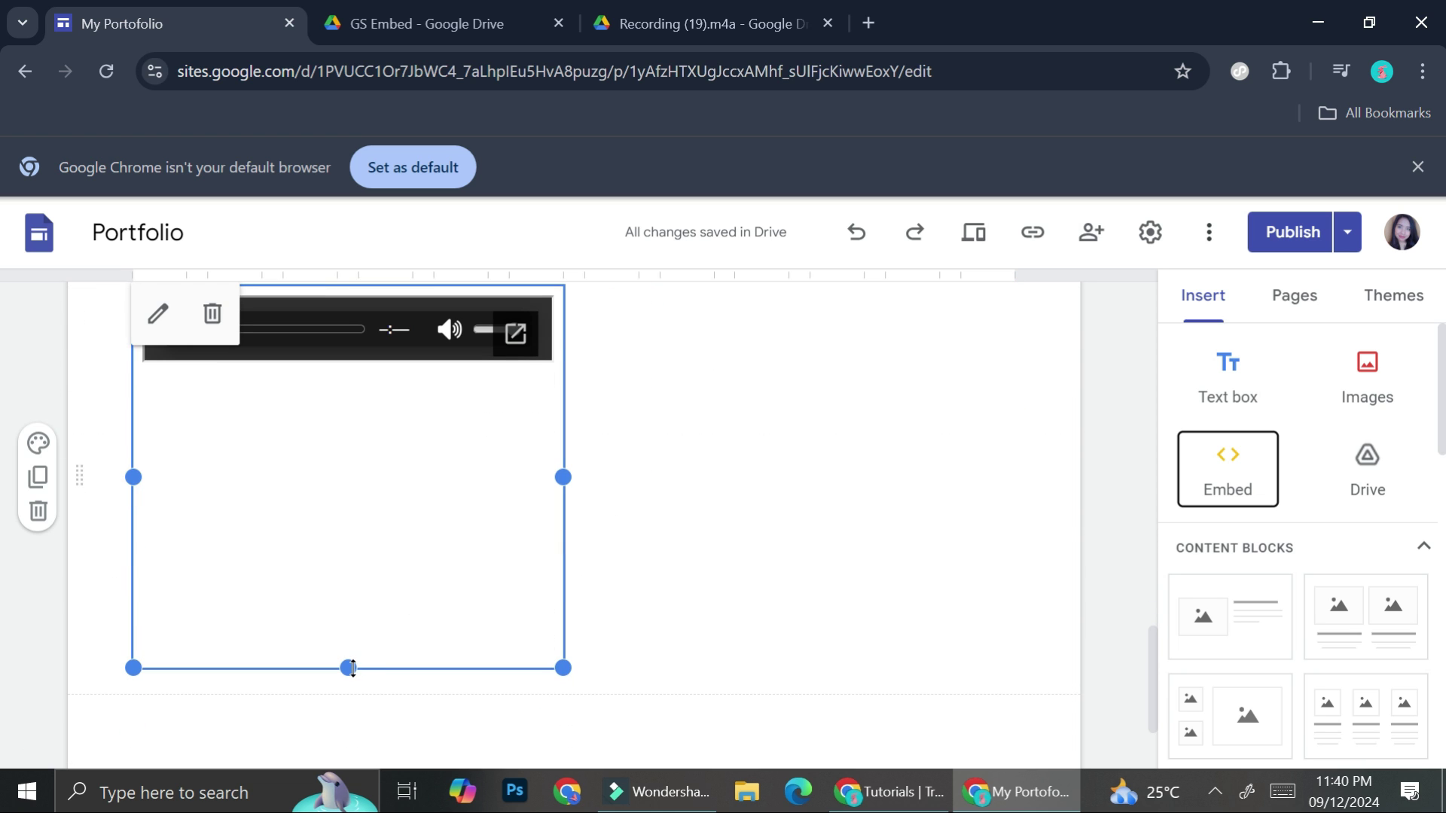
drag(352, 668, 329, 375)
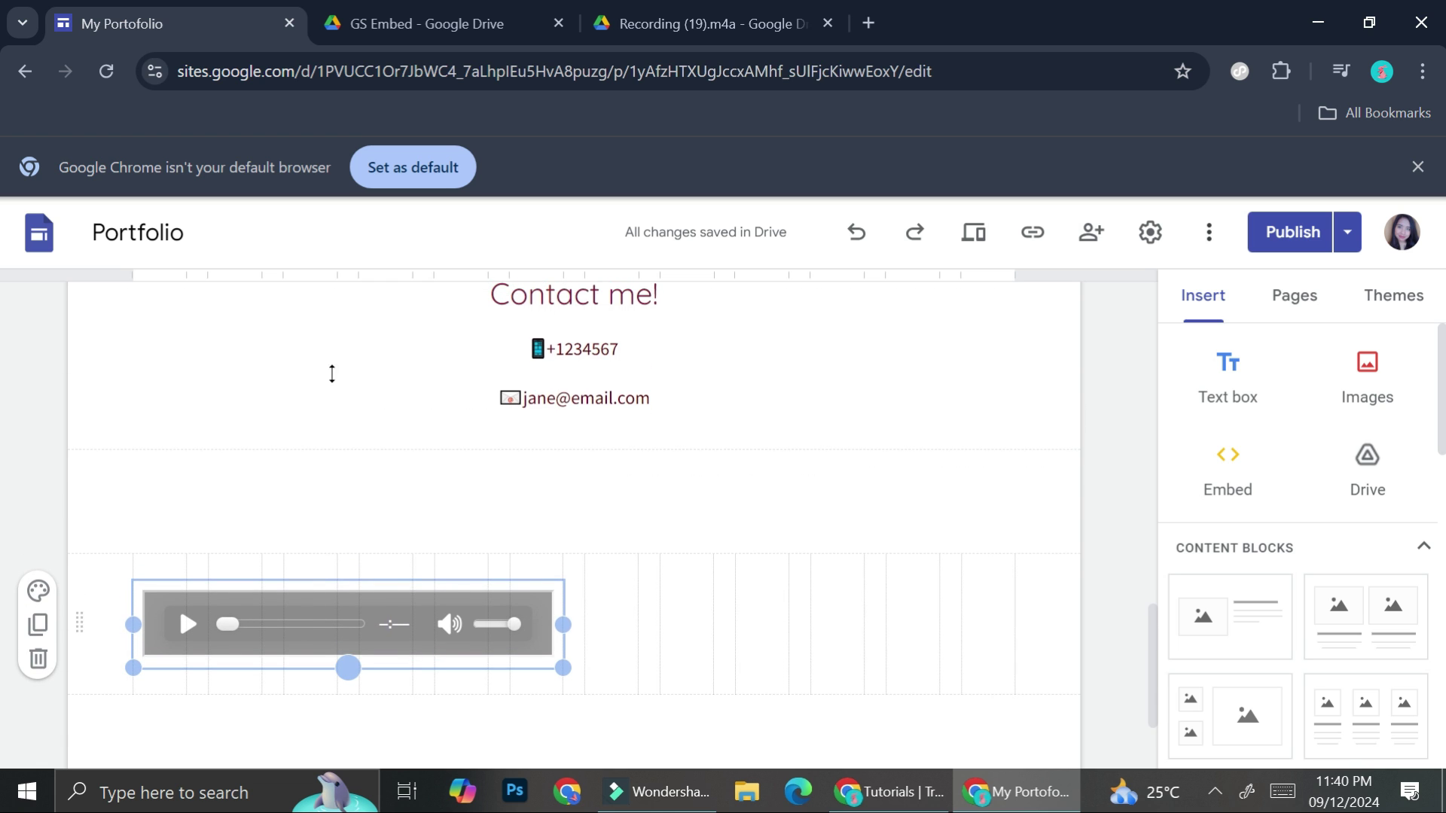
click(694, 608)
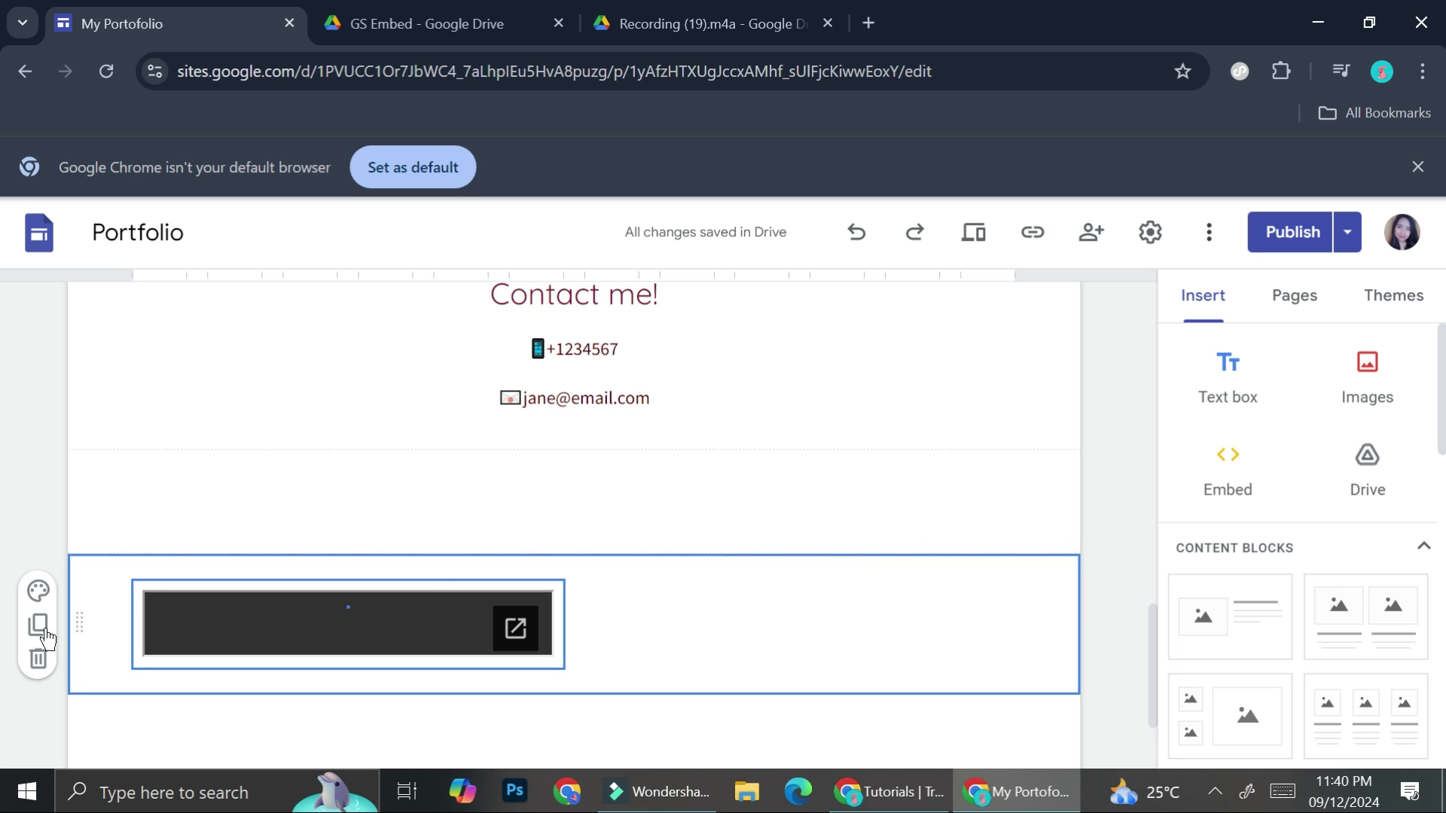